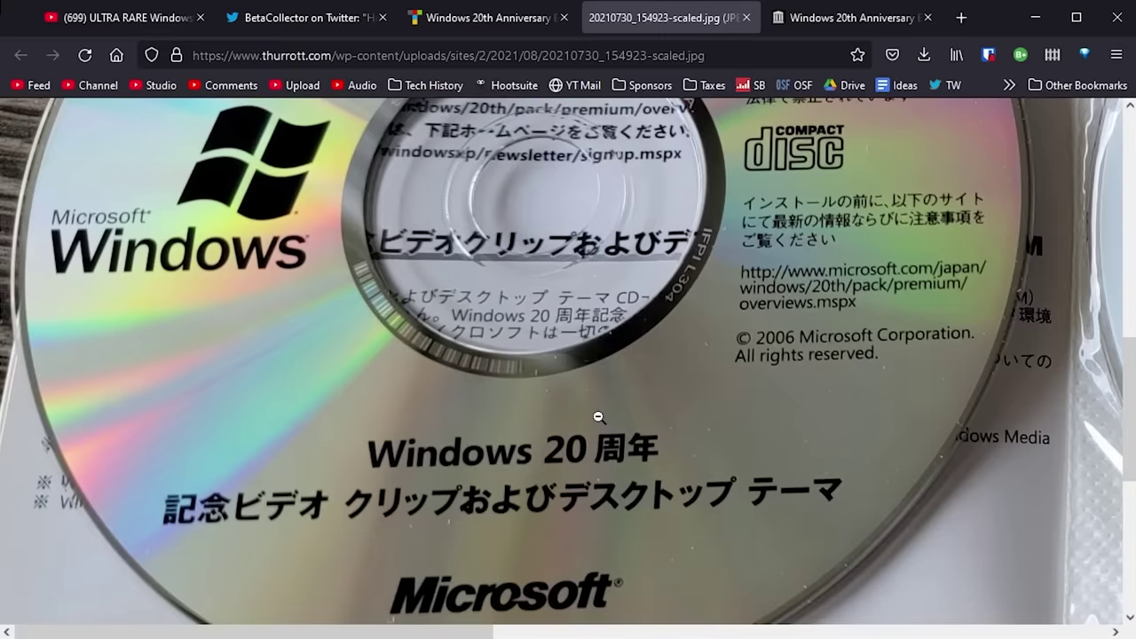
Step: Examine the label of the Windows 20th Anniversary CD in the enlarged photo
scroll(598, 418, up, 4)
scroll(624, 412, down, 4)
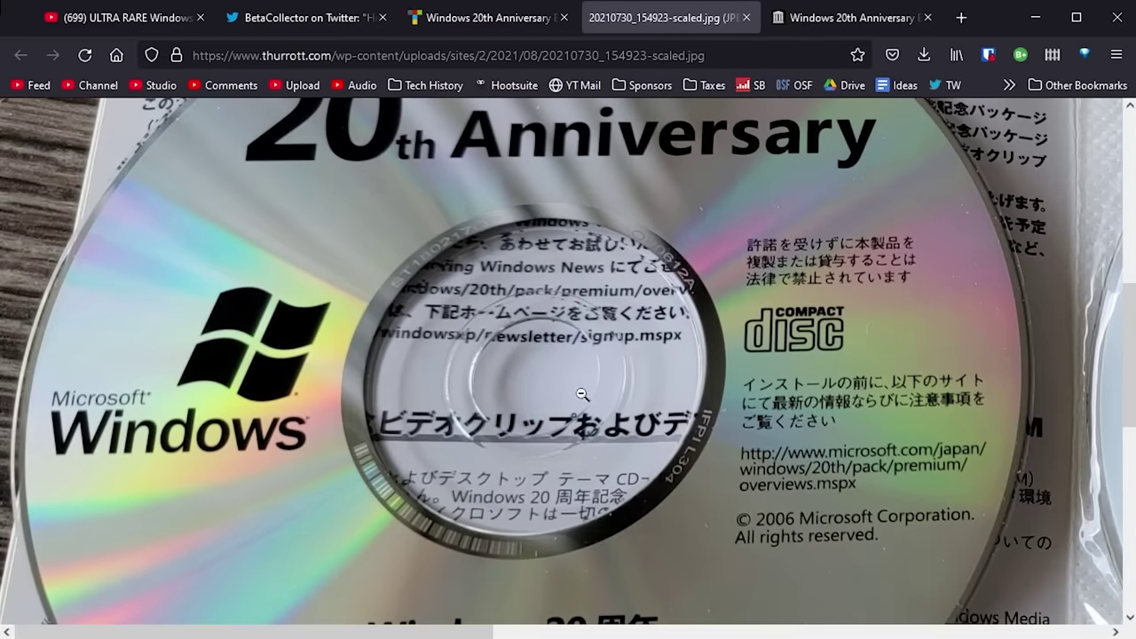
scroll(363, 381, up, 5)
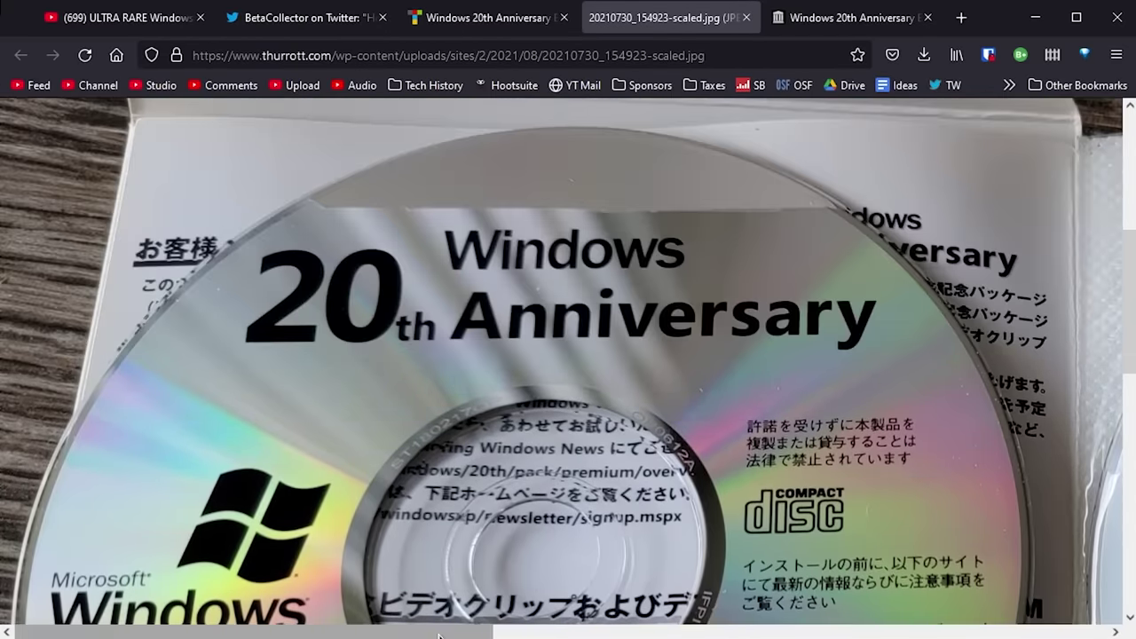
Step: Examine the Windows Vista preview DVD in the enlarged photo, from its logo to the Japanese text below
drag(475, 636, 1034, 636)
scroll(832, 464, down, 2)
scroll(832, 464, down, 4)
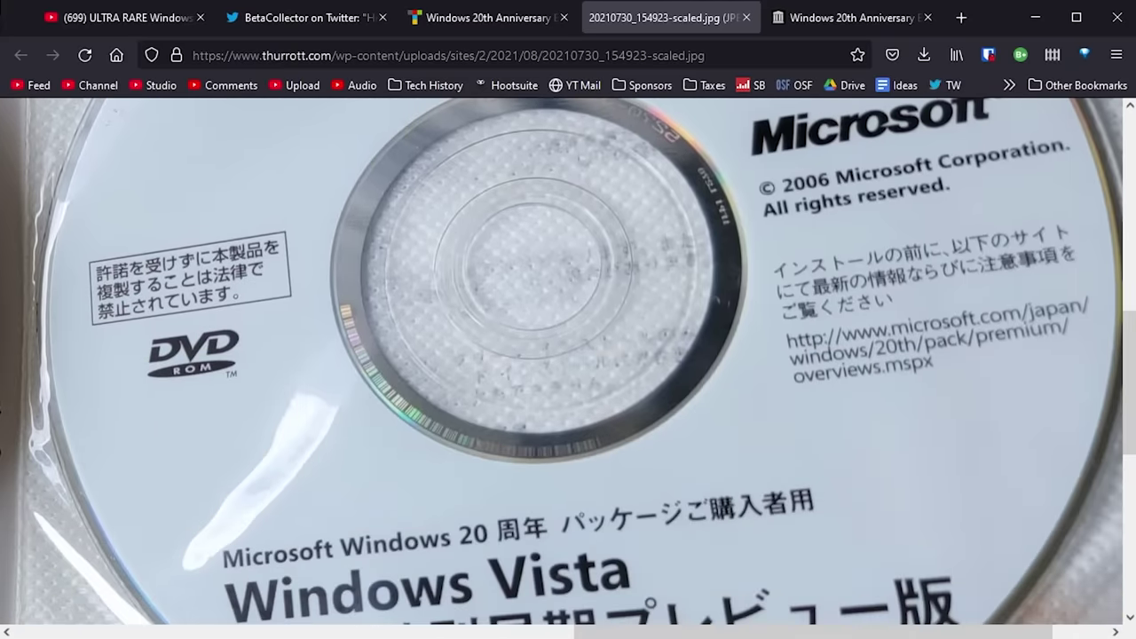
click(727, 429)
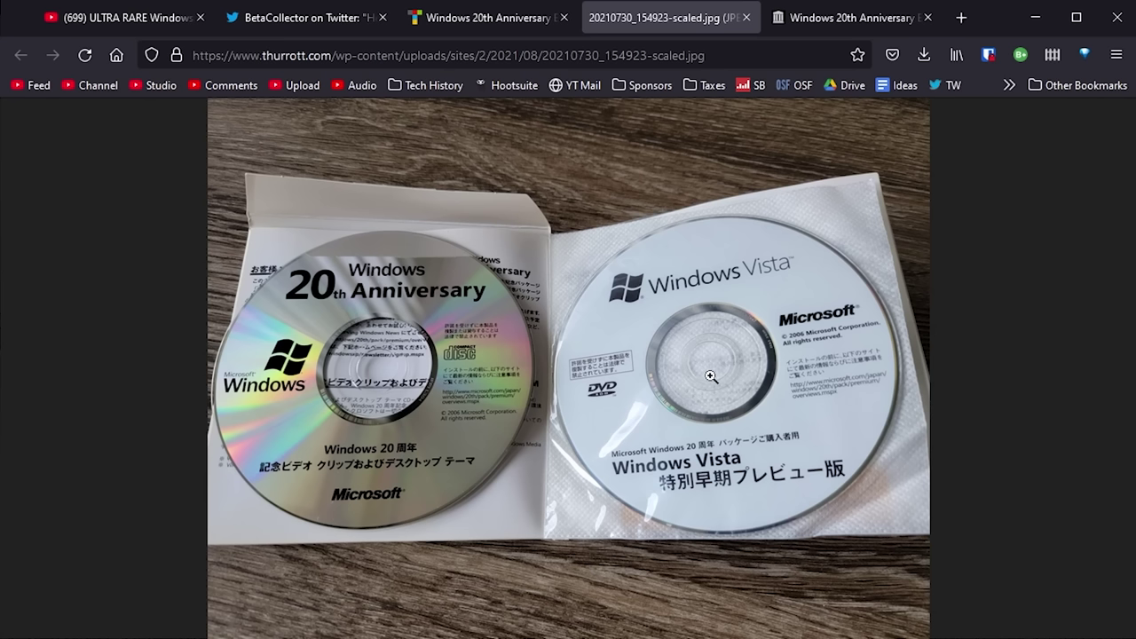
click(722, 415)
scroll(716, 418, up, 5)
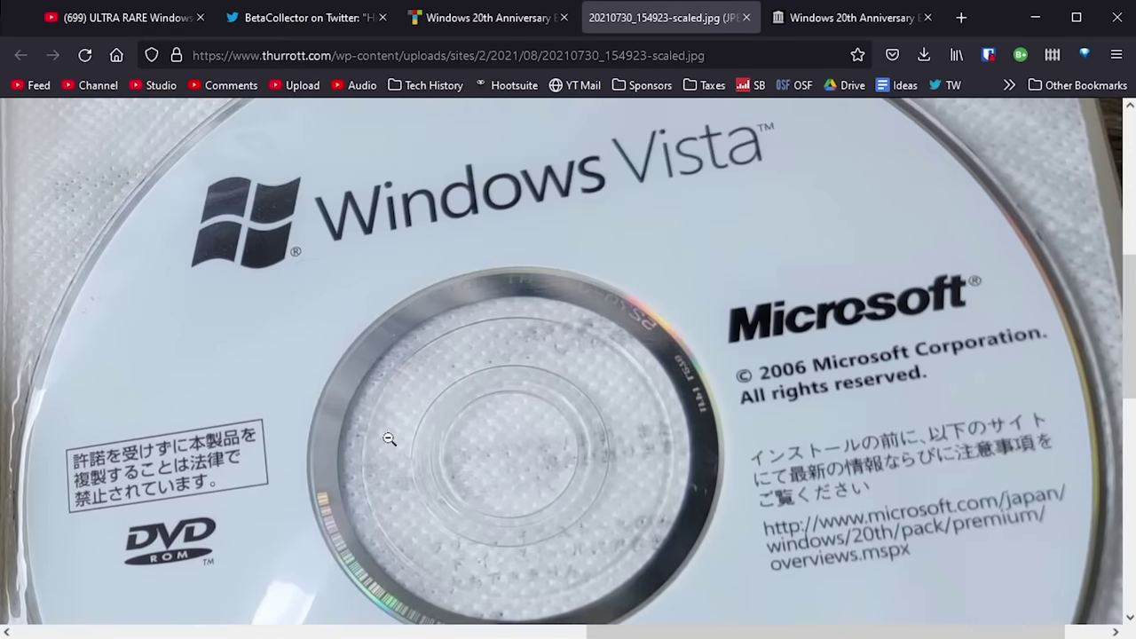
scroll(452, 459, down, 2)
scroll(723, 376, up, 2)
scroll(789, 349, down, 3)
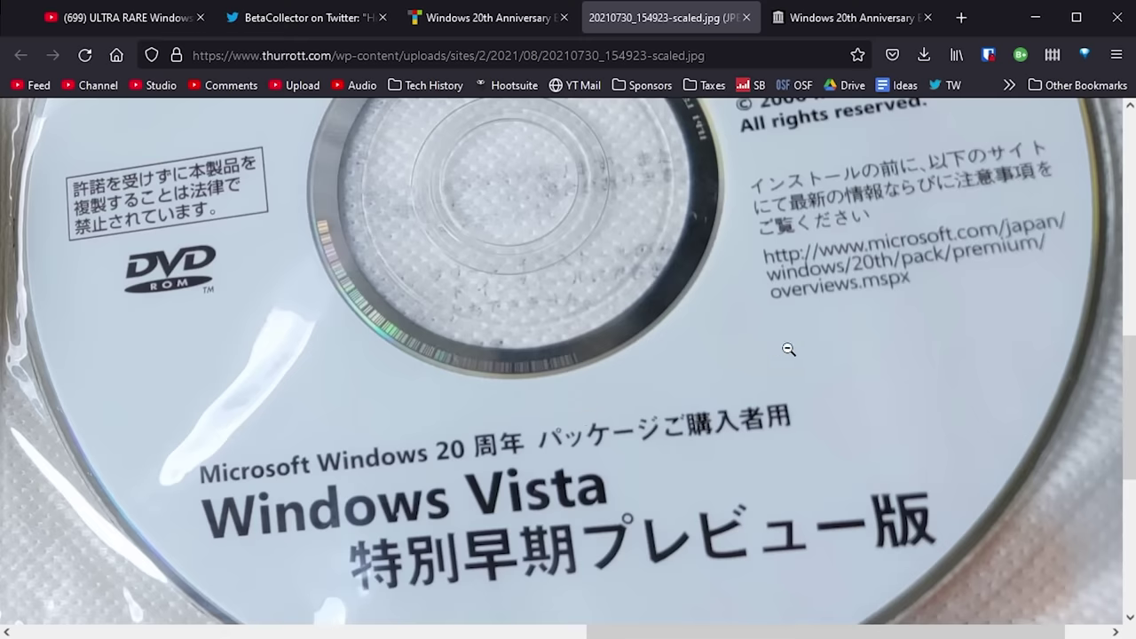
scroll(606, 391, up, 3)
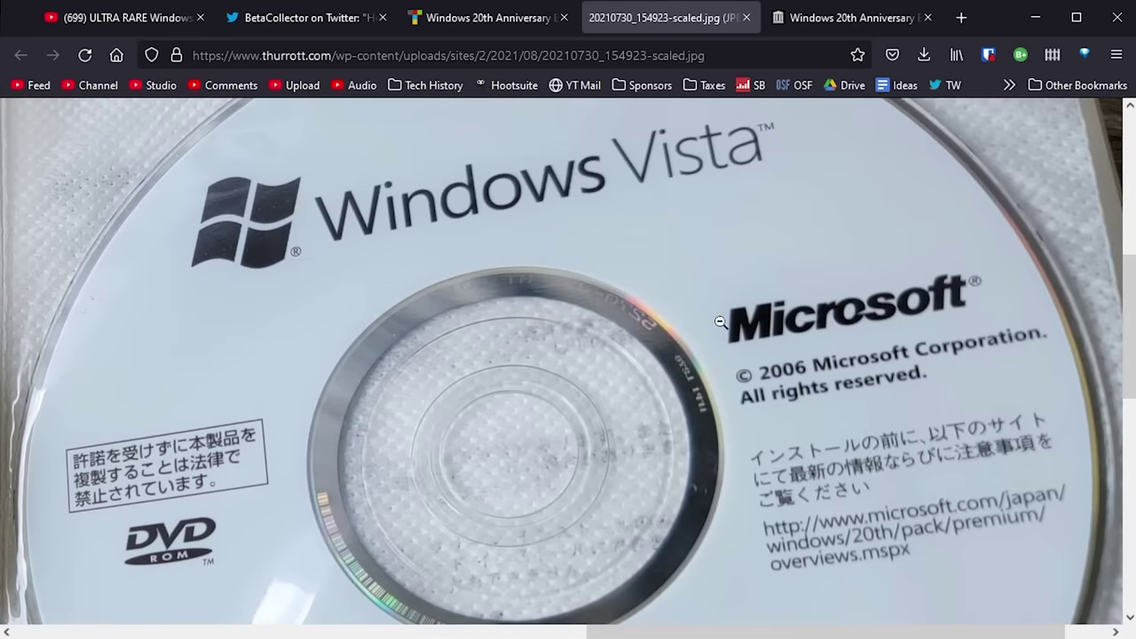
Step: Show the whole disc photo and enlarge the Windows 20th Anniversary CD again to inspect its label
click(499, 248)
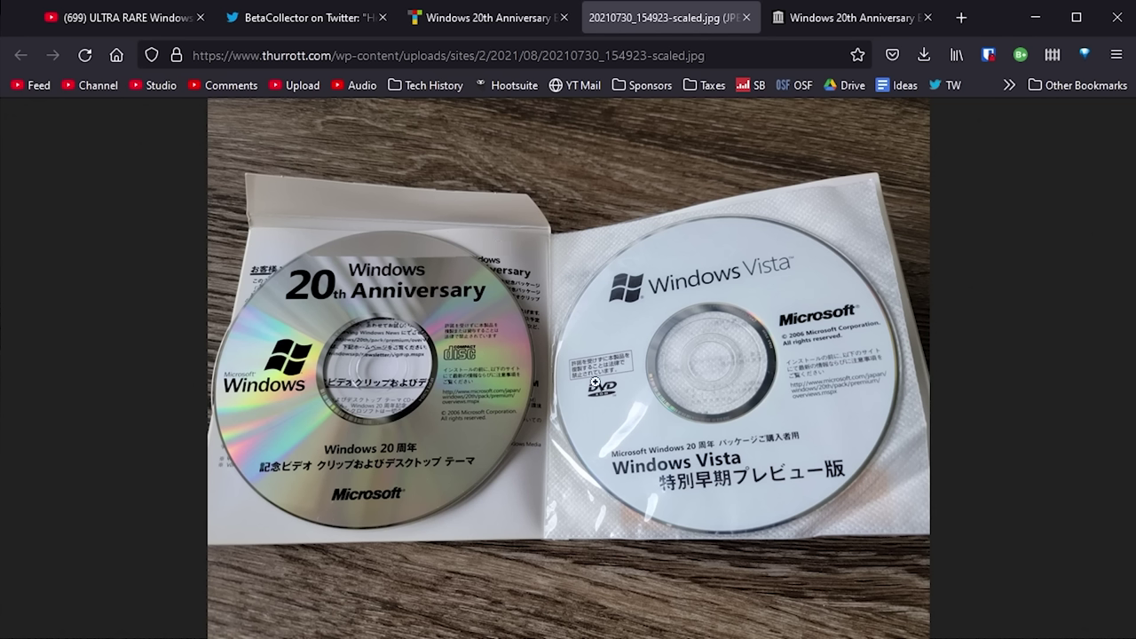
click(297, 320)
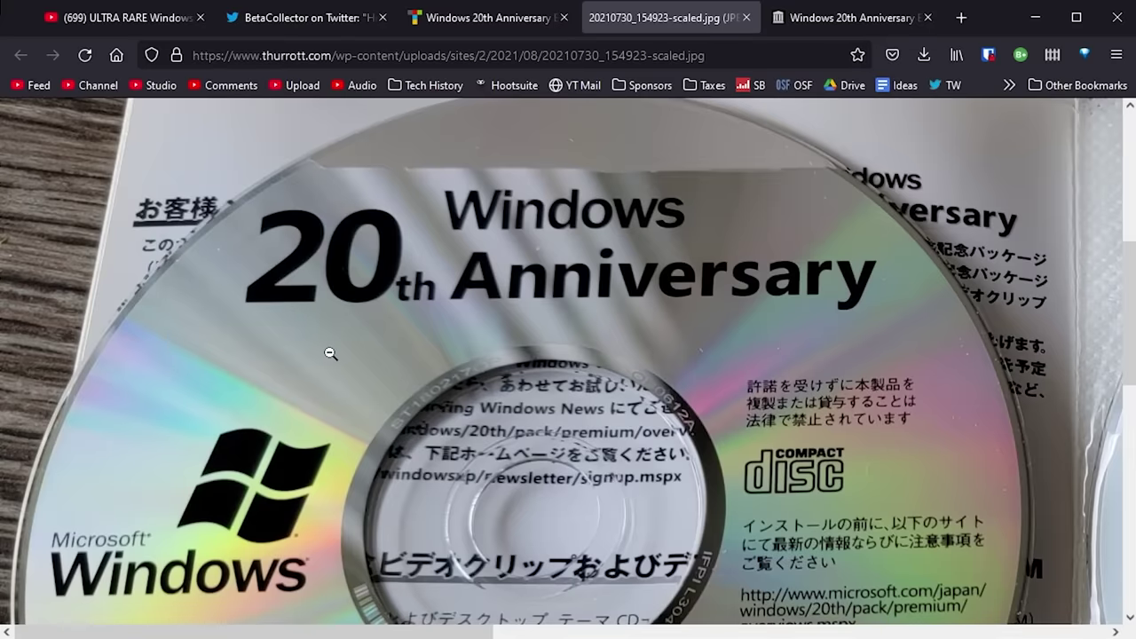
scroll(536, 280, up, 3)
scroll(537, 280, down, 3)
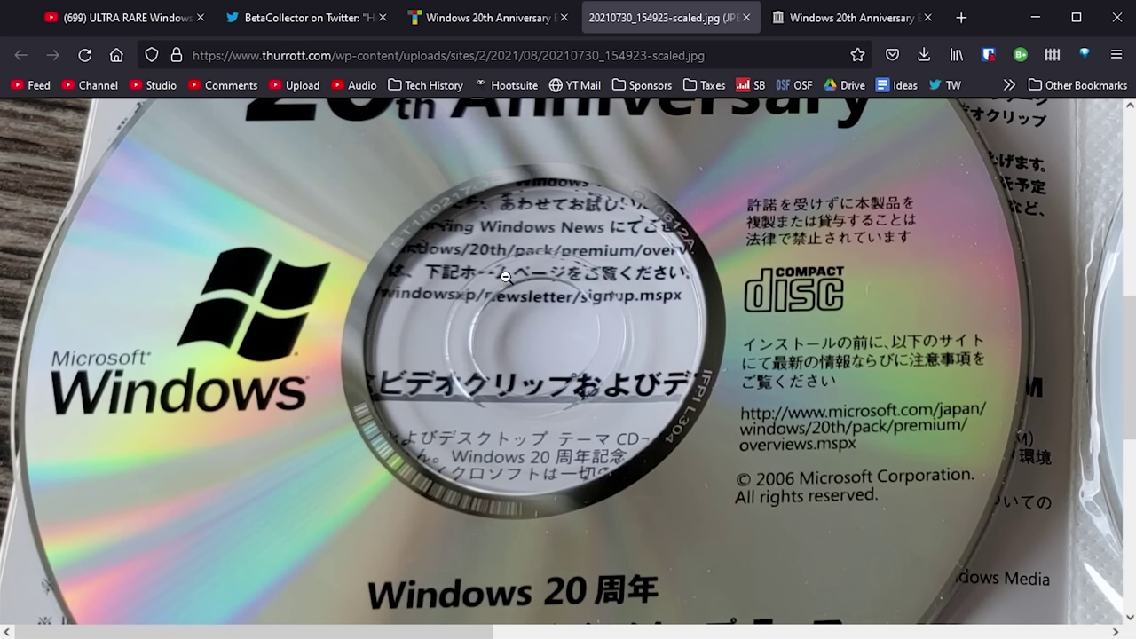
Step: Return to the Thurrott article and view the Mail-In Coupon Bonuses section with its box flap coupon photos
click(488, 18)
scroll(525, 388, up, 5)
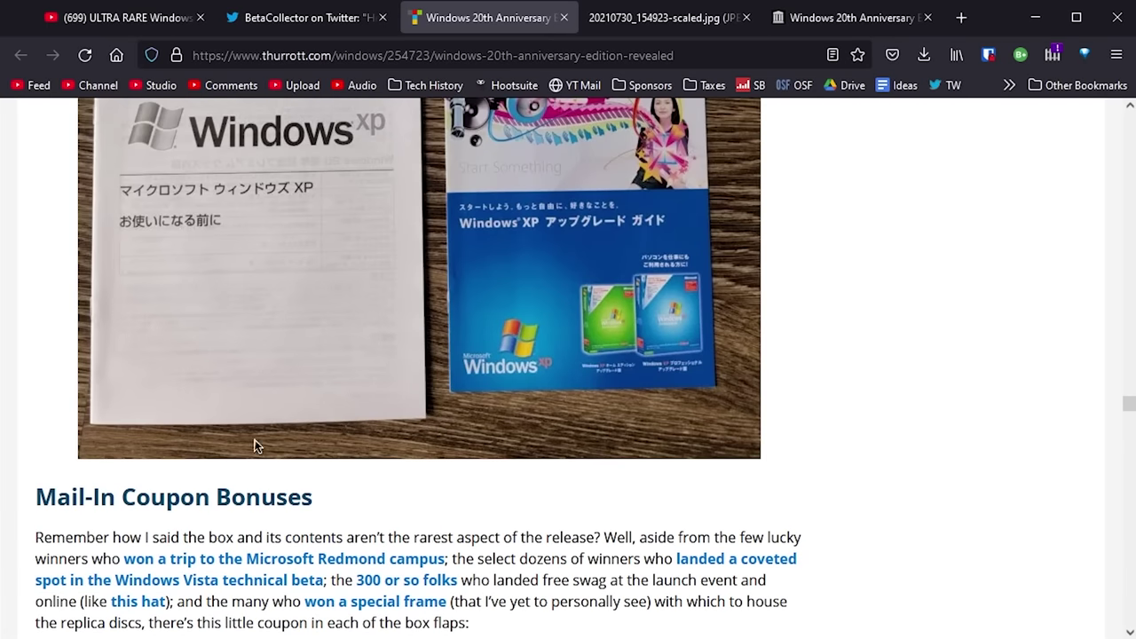
scroll(389, 398, down, 4)
scroll(389, 397, down, 3)
scroll(604, 426, up, 4)
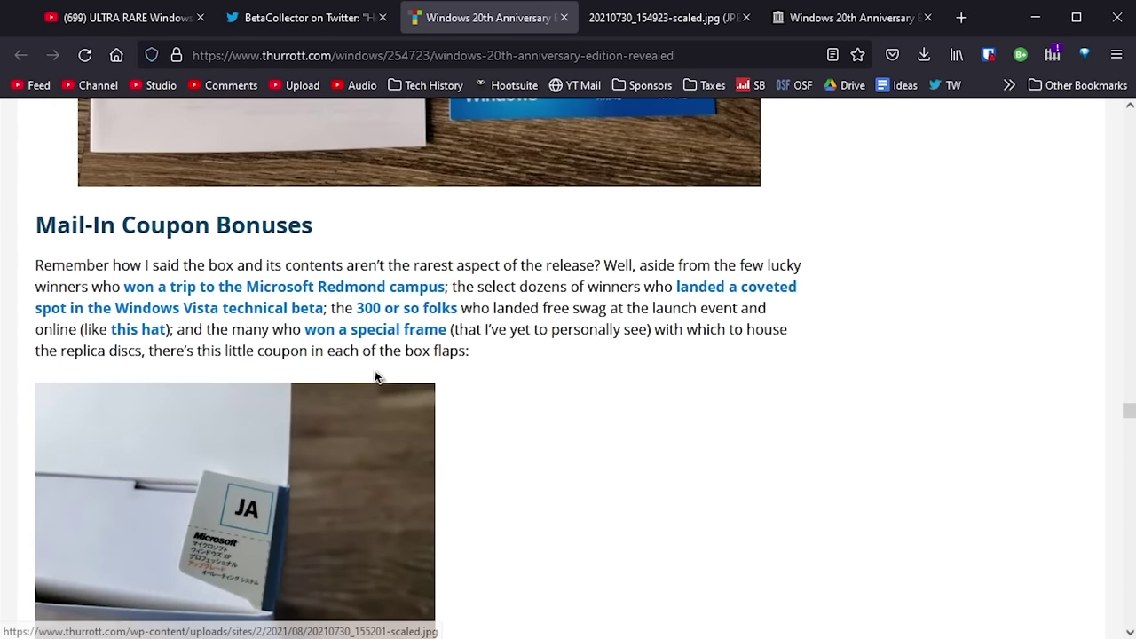
scroll(262, 382, down, 6)
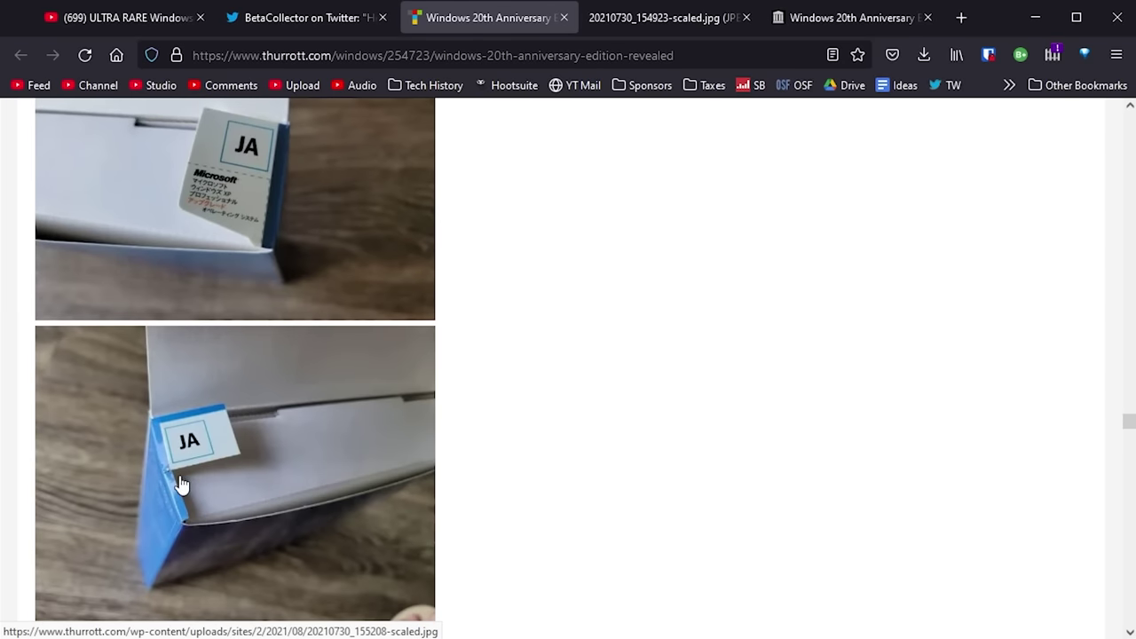
Step: Read the paragraph on mailing the coupon to Microsoft Japan, highlighting the mailing phrase and the promotional period dates
scroll(178, 510, down, 2)
drag(122, 484, 260, 484)
click(283, 484)
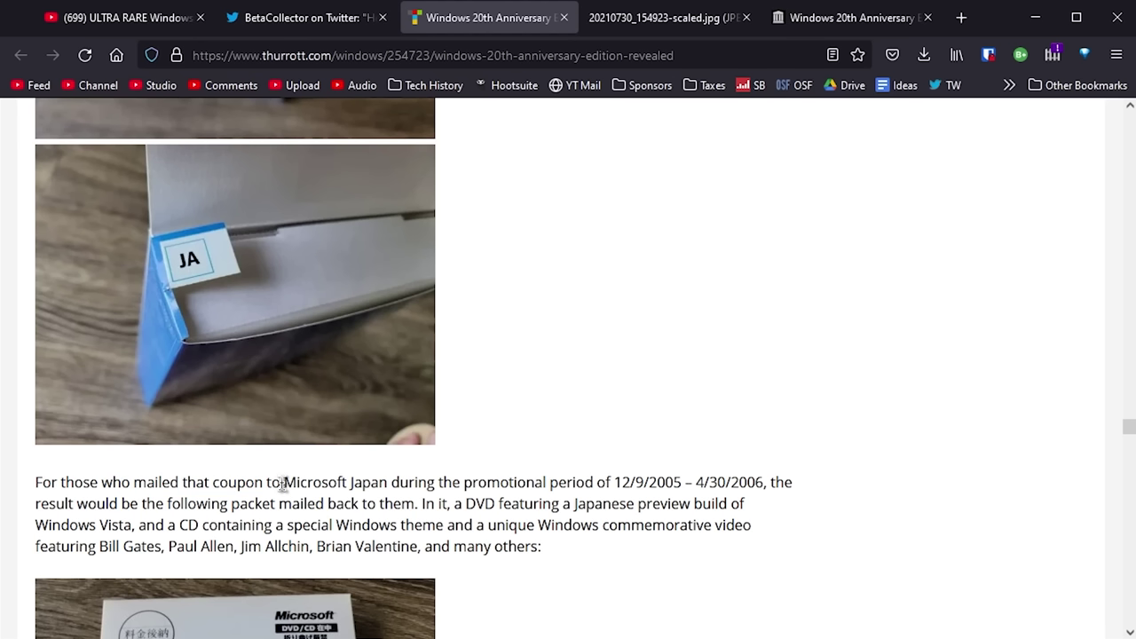
drag(608, 482, 771, 481)
click(771, 480)
Step: Look through the article's photos of the mailed packet and its two discs, down to the embedded commemorative video
scroll(383, 578, down, 7)
scroll(248, 363, up, 2)
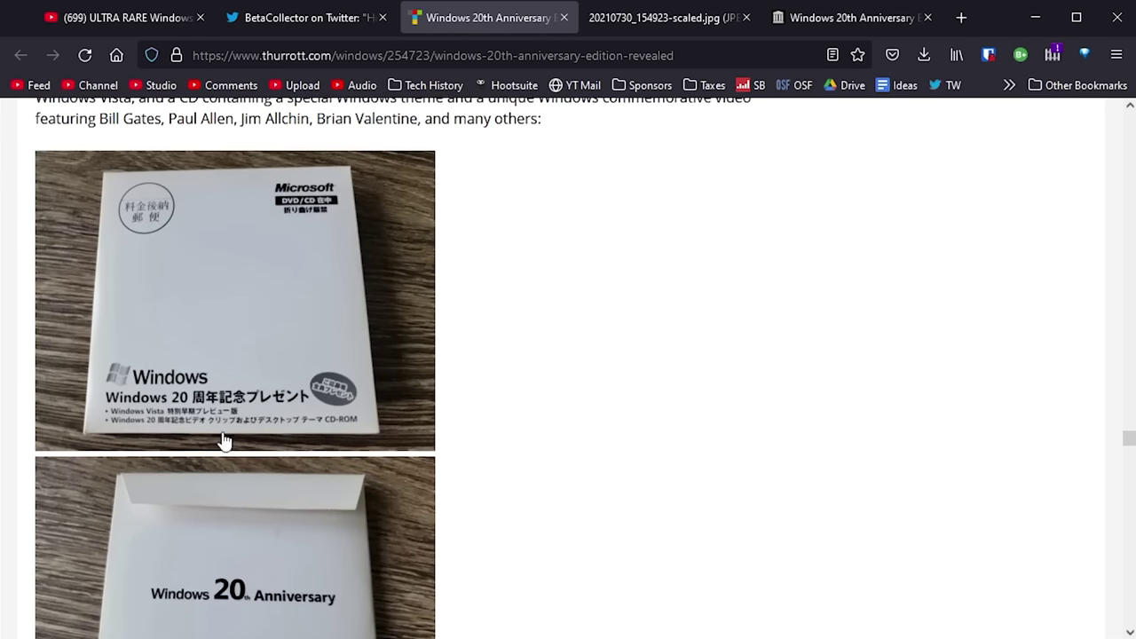
scroll(224, 442, up, 1)
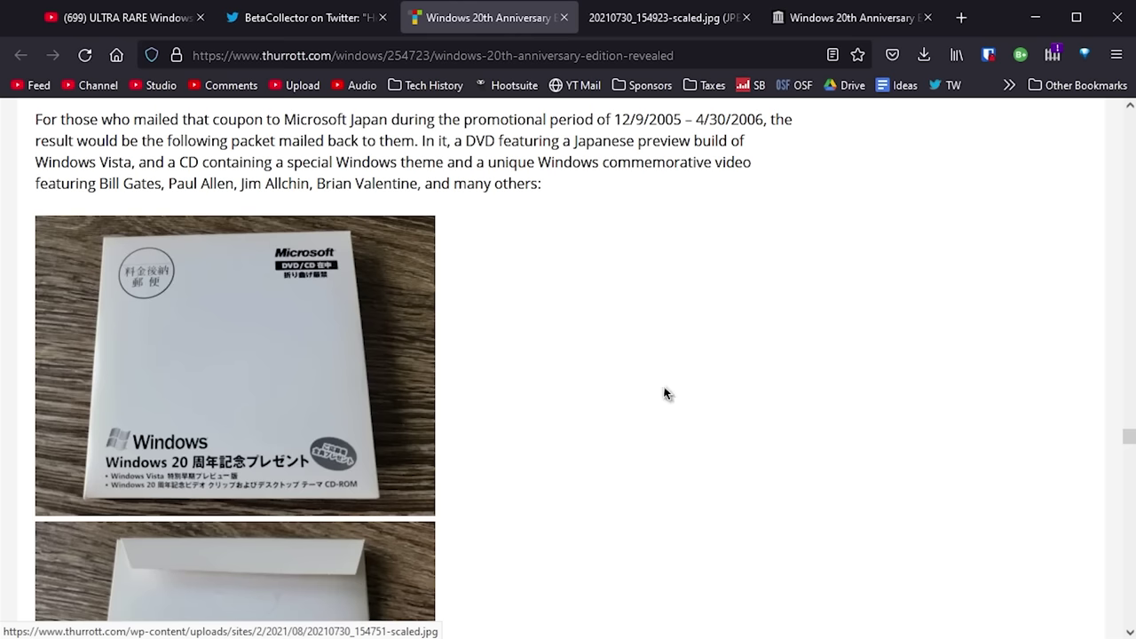
scroll(368, 202, down, 3)
scroll(369, 203, down, 5)
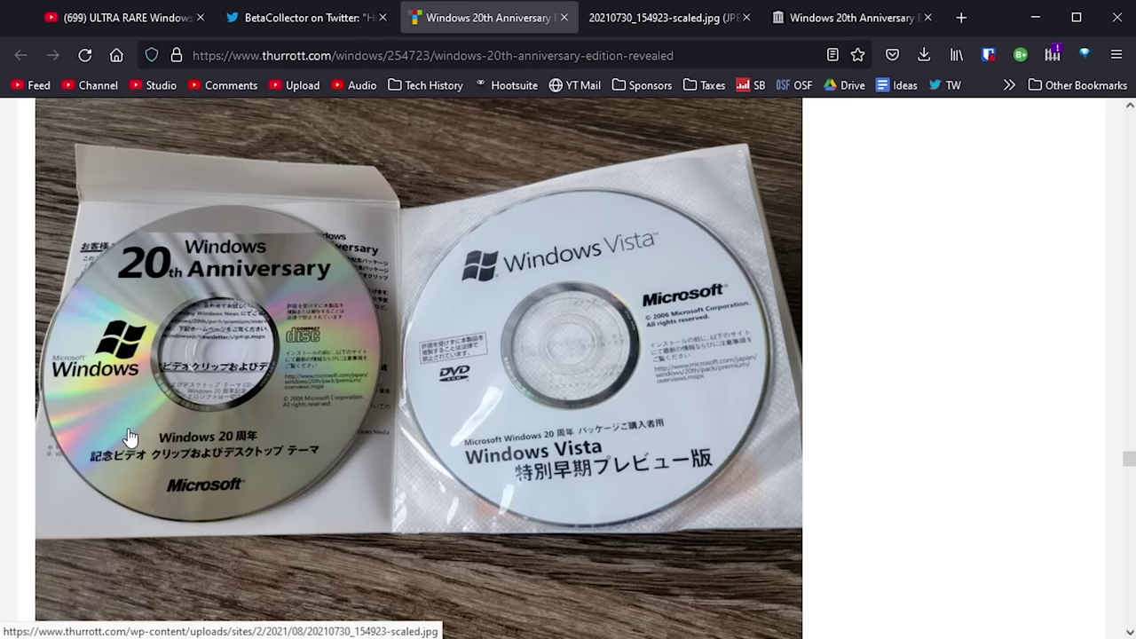
scroll(559, 391, down, 5)
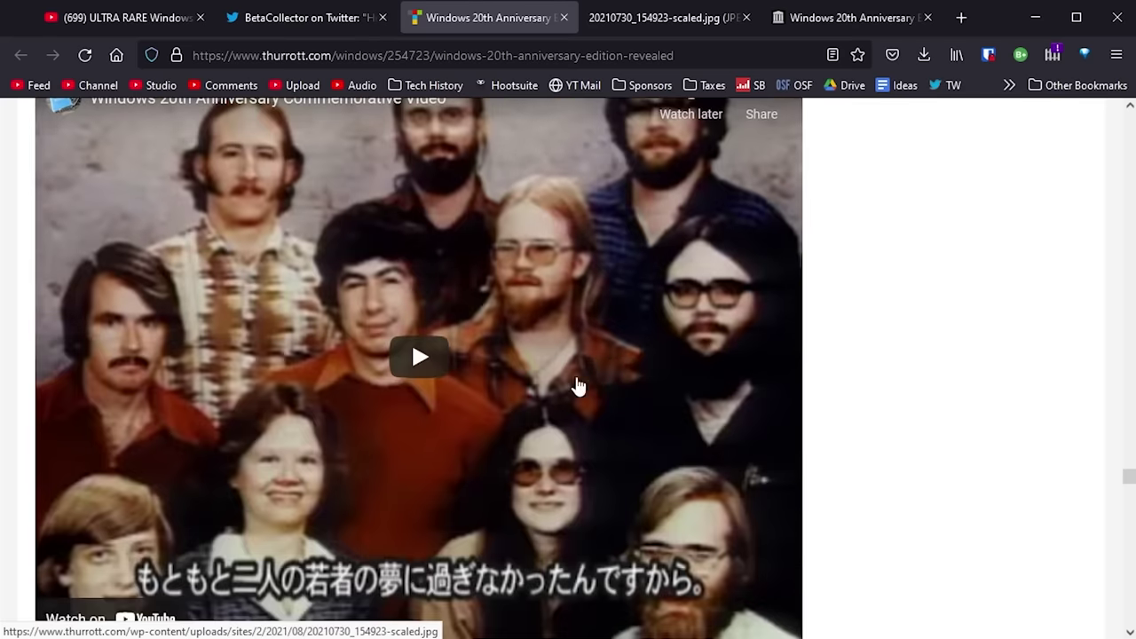
scroll(372, 403, down, 2)
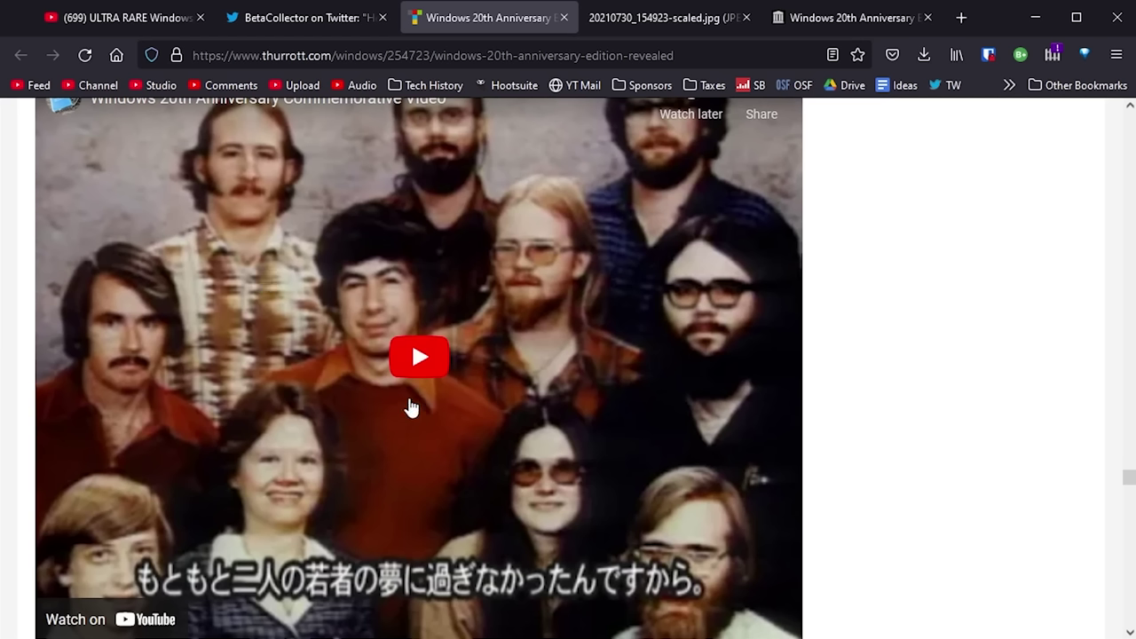
Step: Show the BetaCollector Twitter thread about the bonus discs and minimize the browser
key(ctrl+shift+Tab)
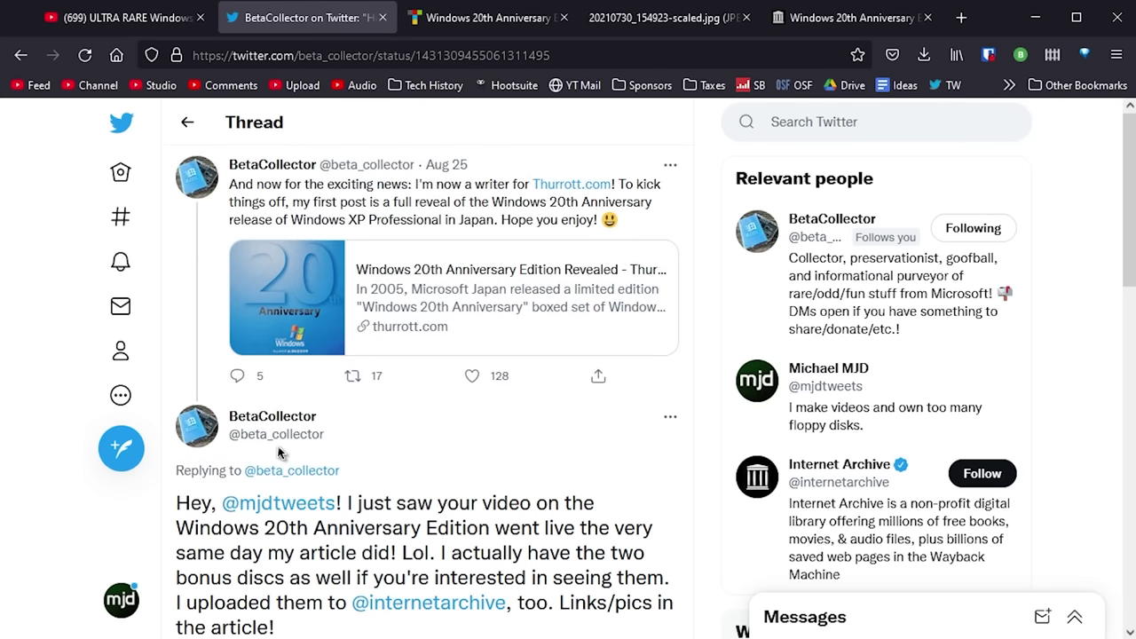
click(1033, 23)
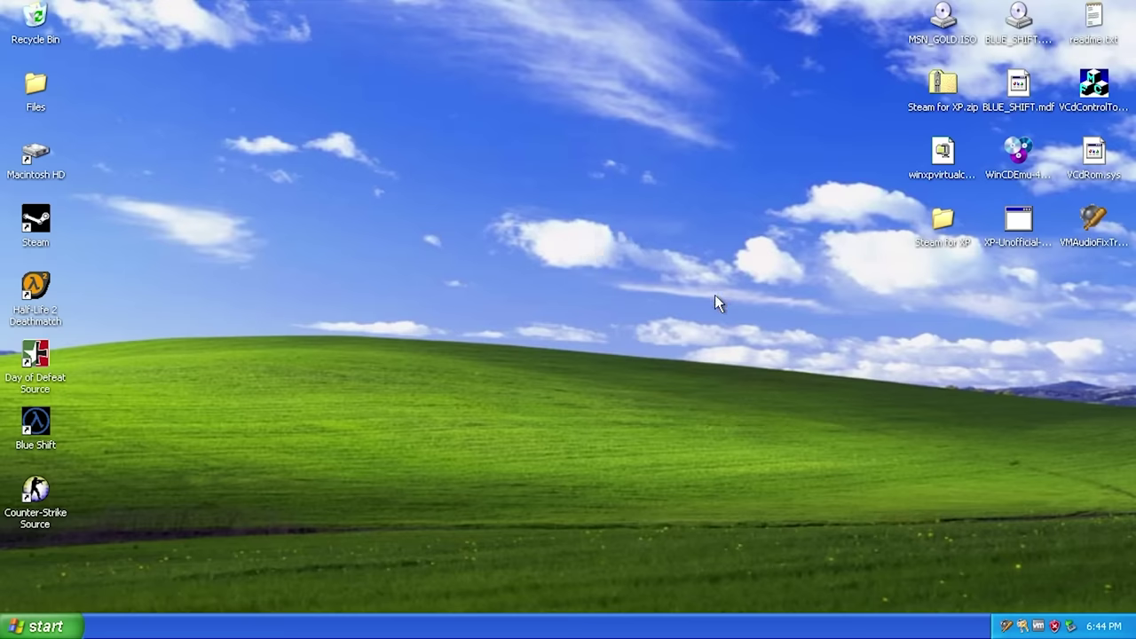
Step: Open the Macintosh HD drive on the Windows XP desktop, look over its folders and close the window
drag(744, 329, 595, 276)
click(49, 158)
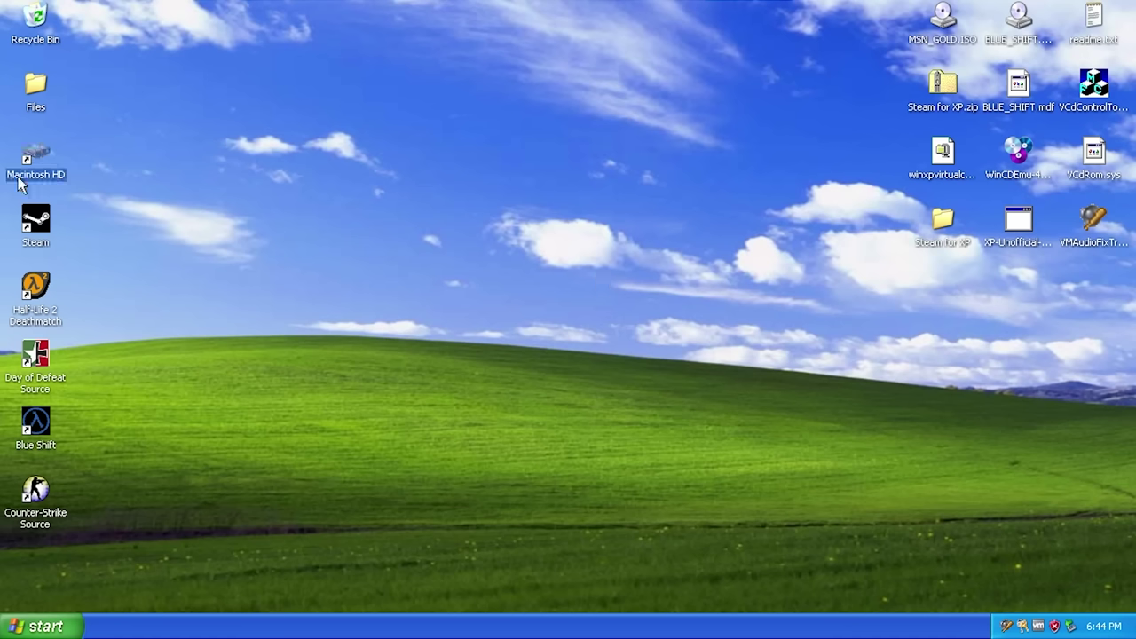
double_click(33, 163)
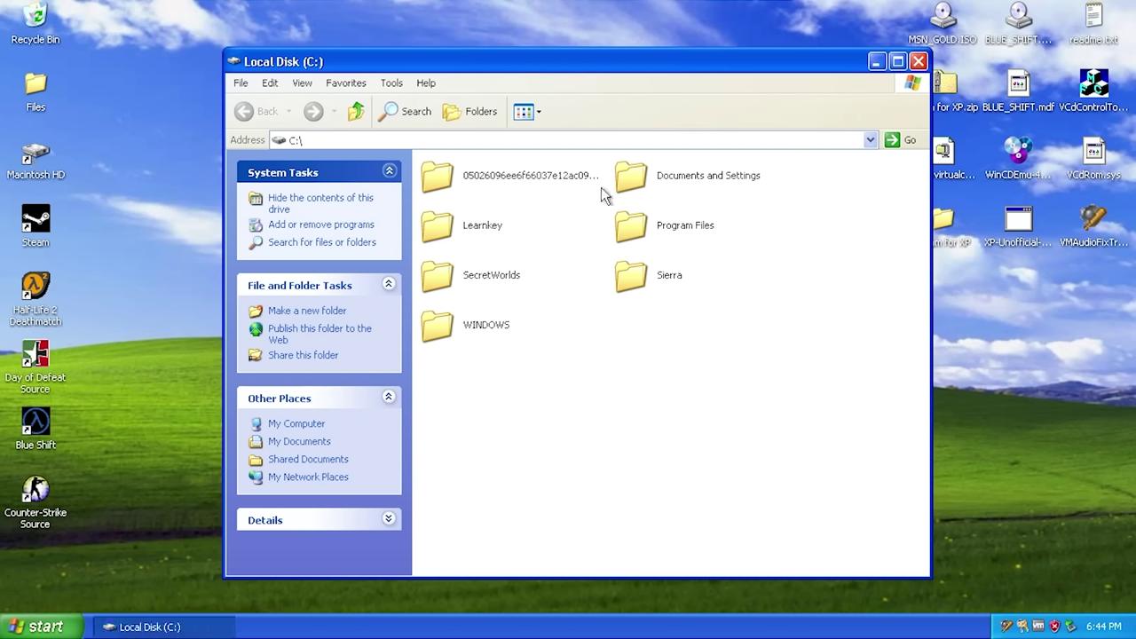
click(925, 55)
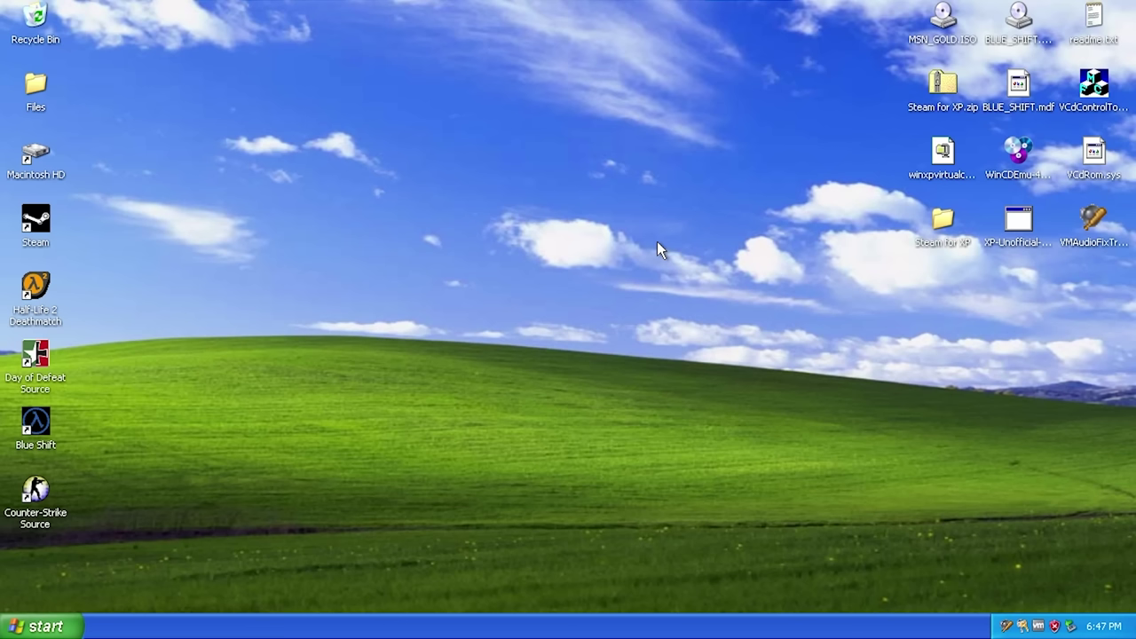
Step: Connect the virtual machine's disc drive to launch the Windows 20th disc program, and dismiss its language support warning
right_click(920, 3)
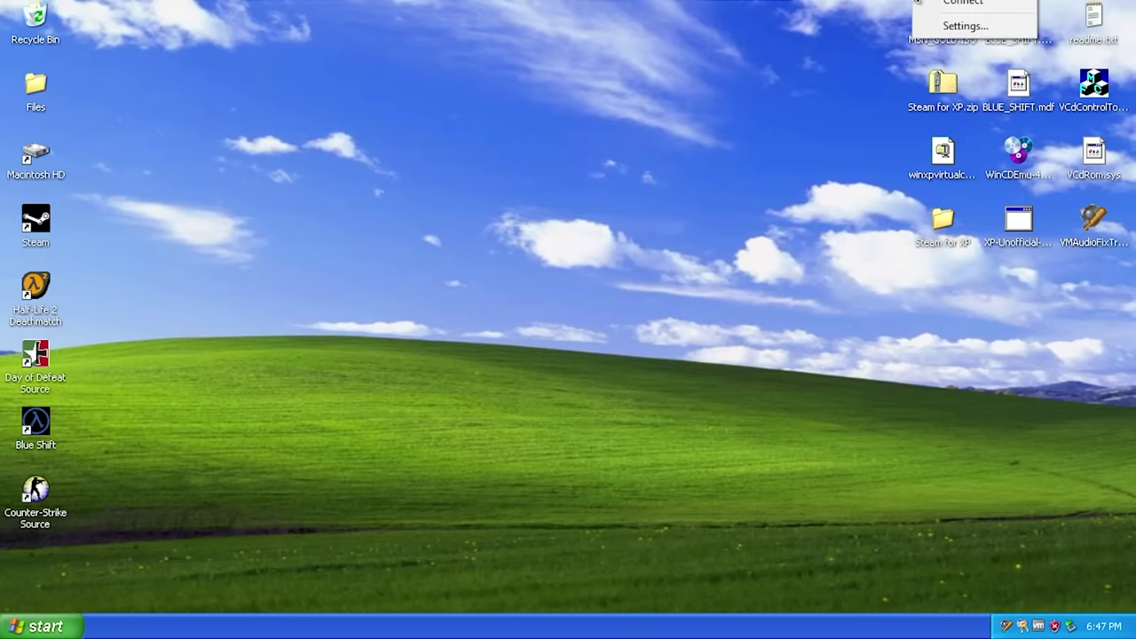
click(924, 3)
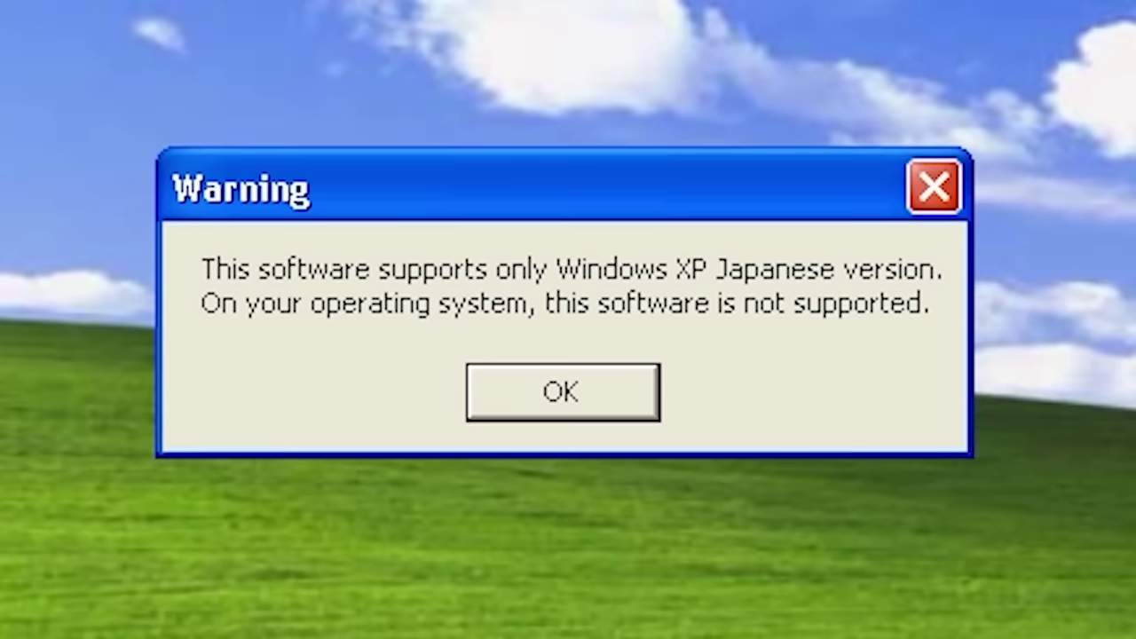
click(573, 391)
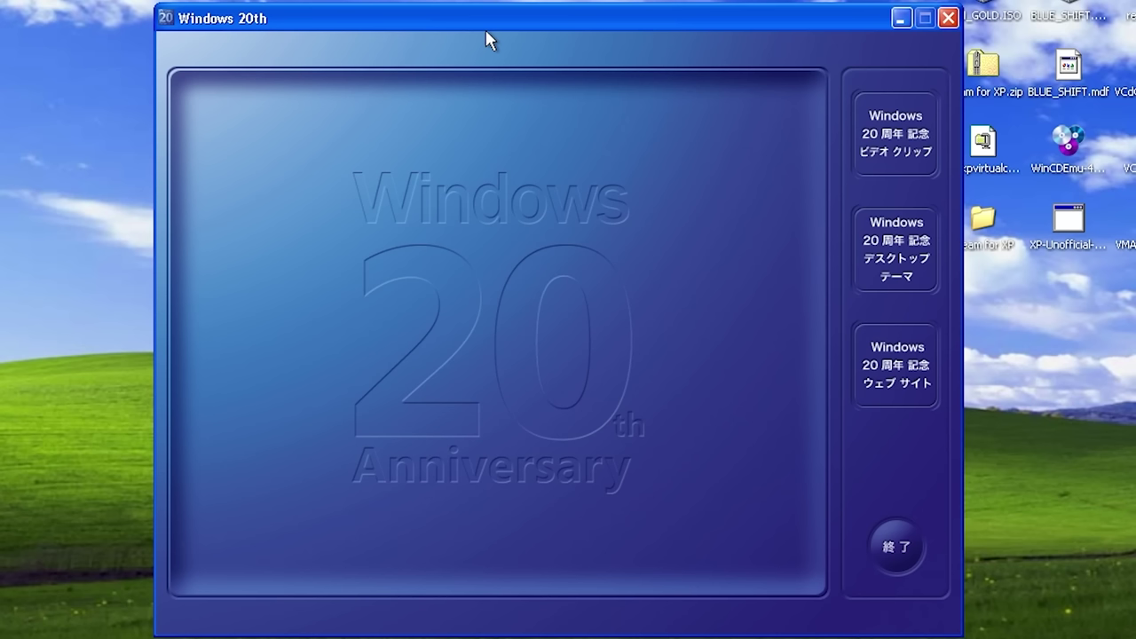
Step: Play the disc's Windows 20th Anniversary video clip, pausing it and skipping slightly back shortly after the three-minute mark
click(877, 121)
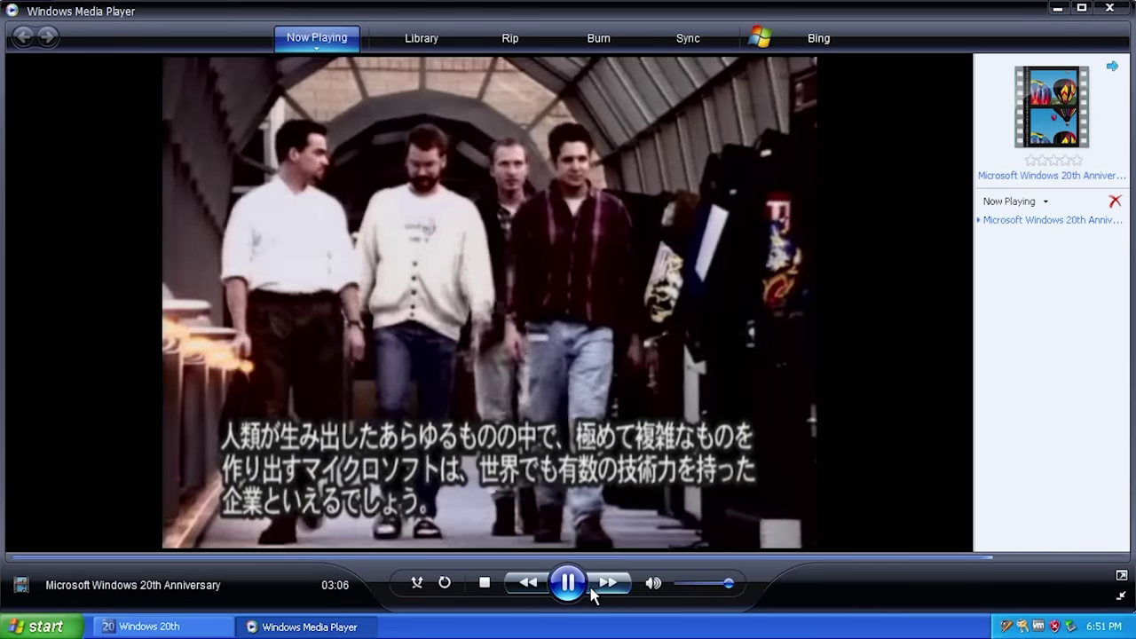
click(590, 589)
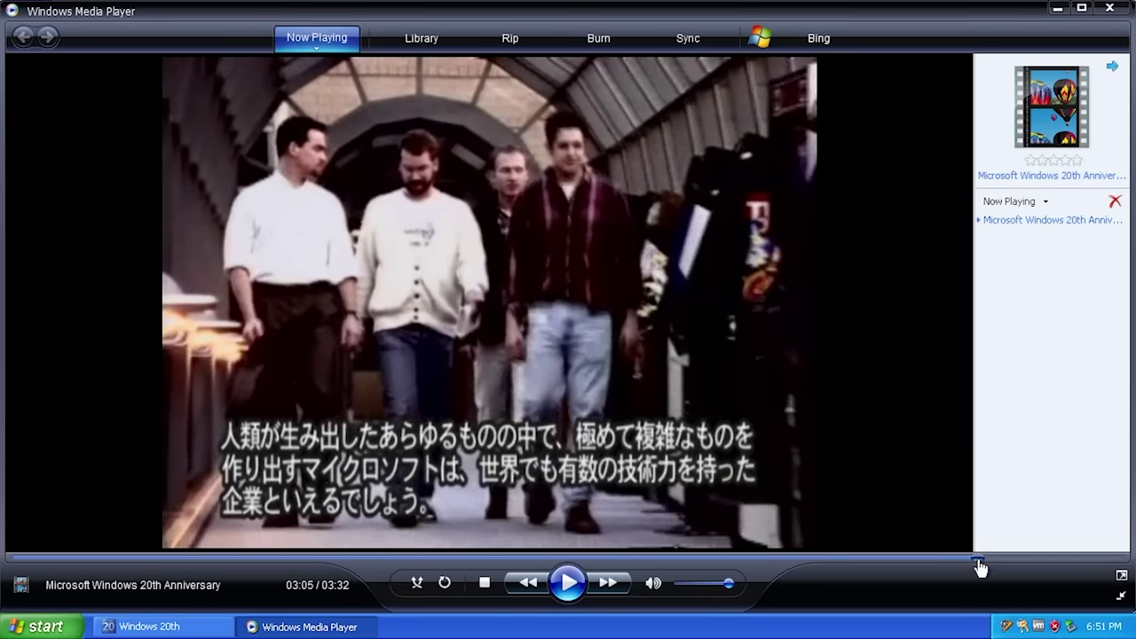
drag(980, 568, 973, 569)
click(568, 582)
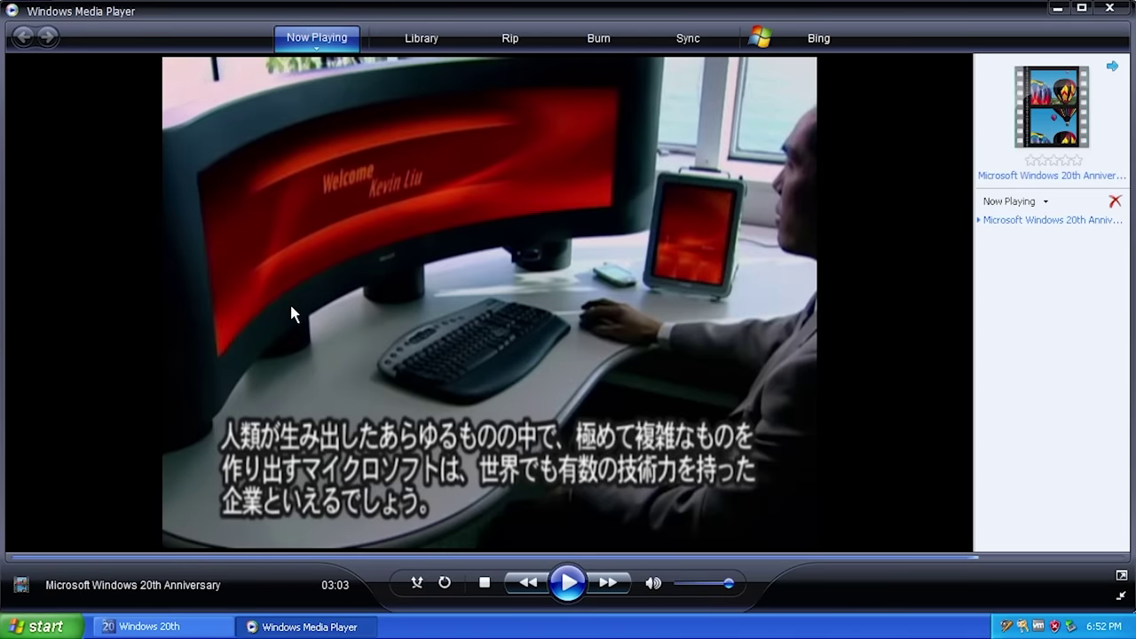
click(568, 583)
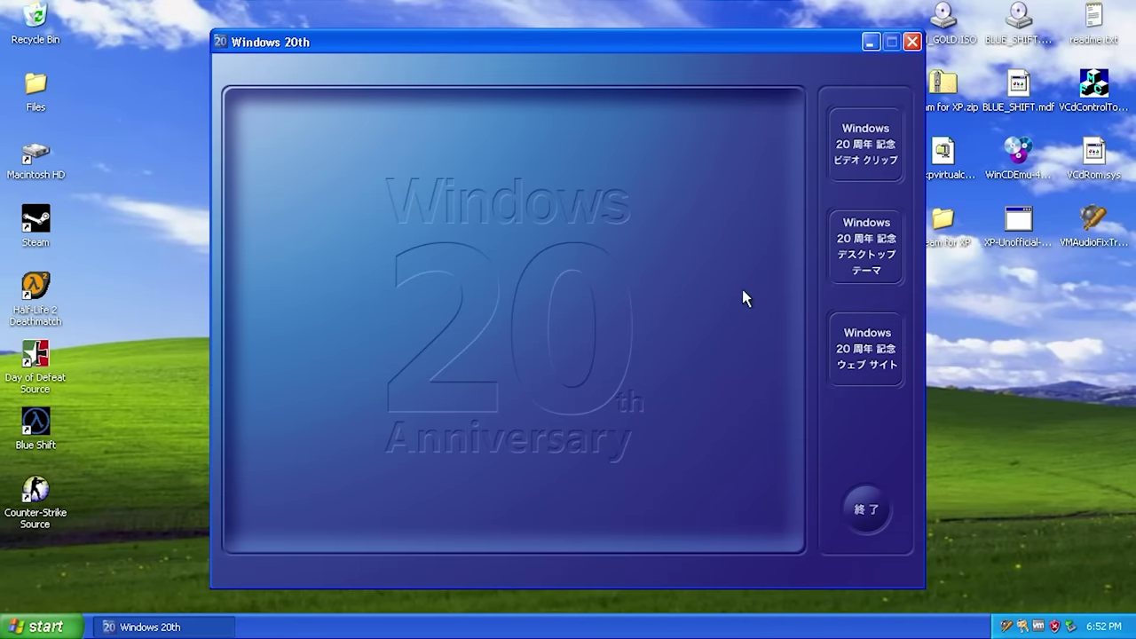
Step: Launch the desktop theme installer from the Windows 20th disc program and continue past its welcome page
mouse_move(863, 145)
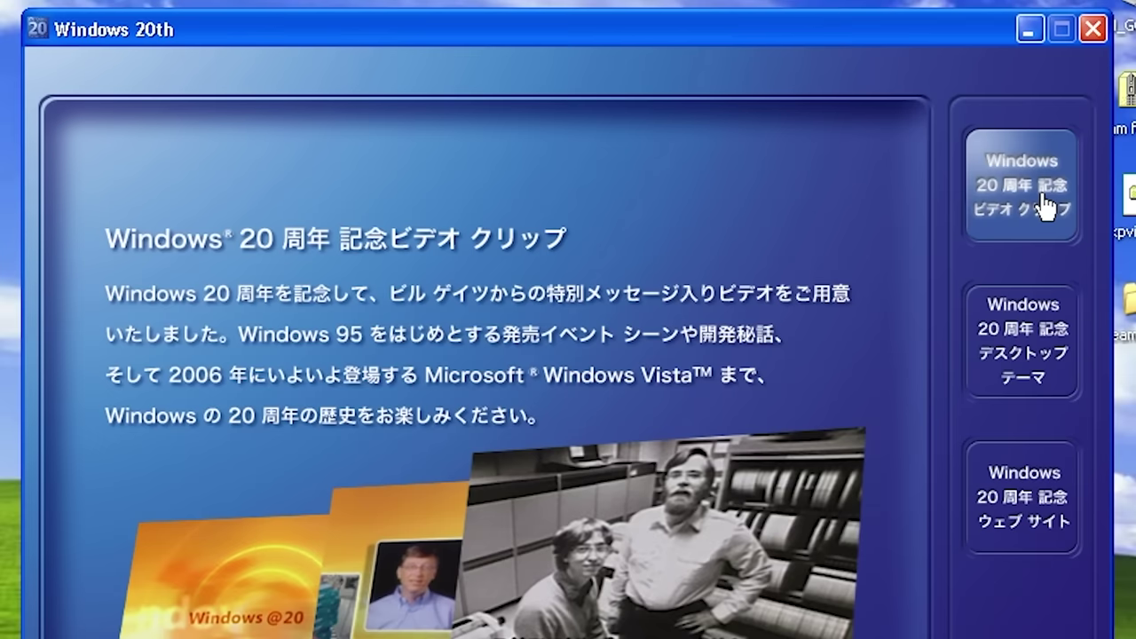
mouse_move(990, 371)
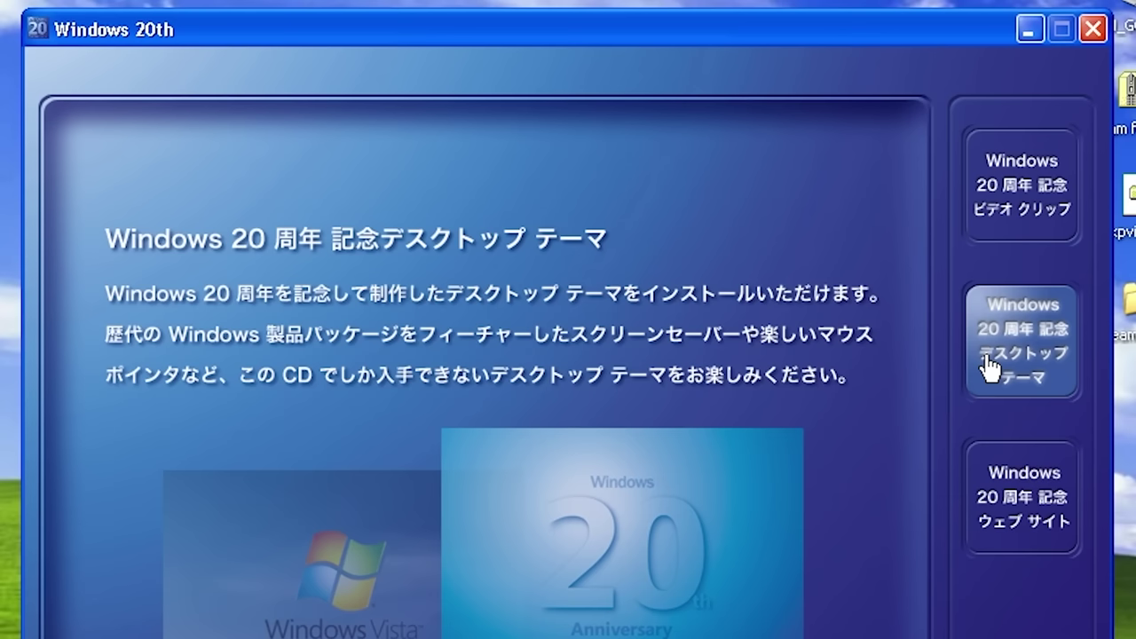
click(990, 366)
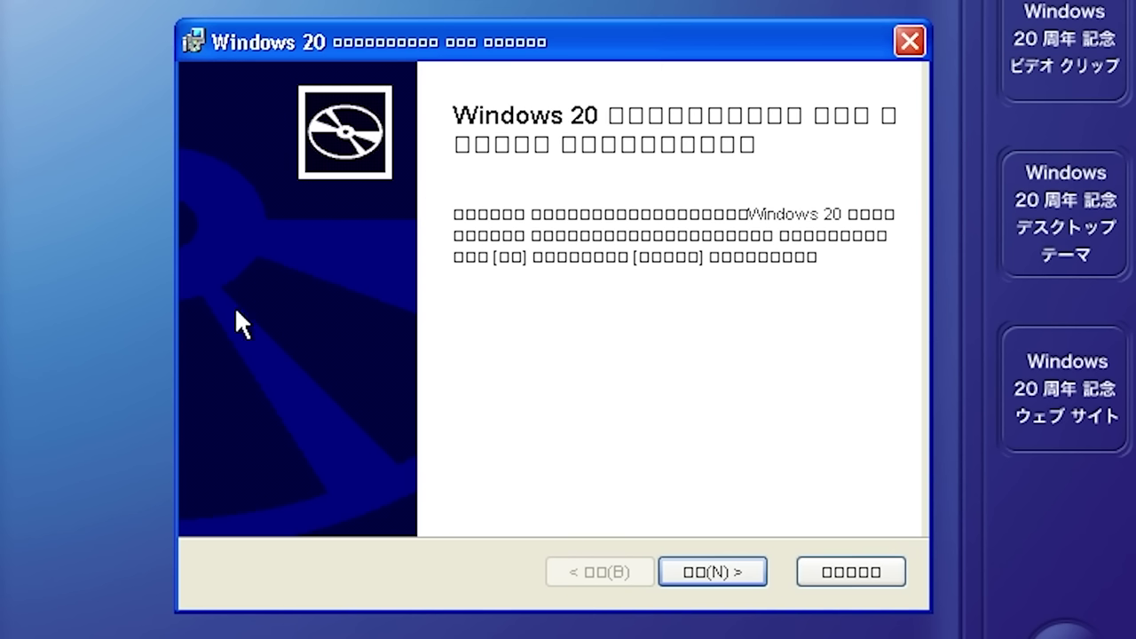
click(746, 587)
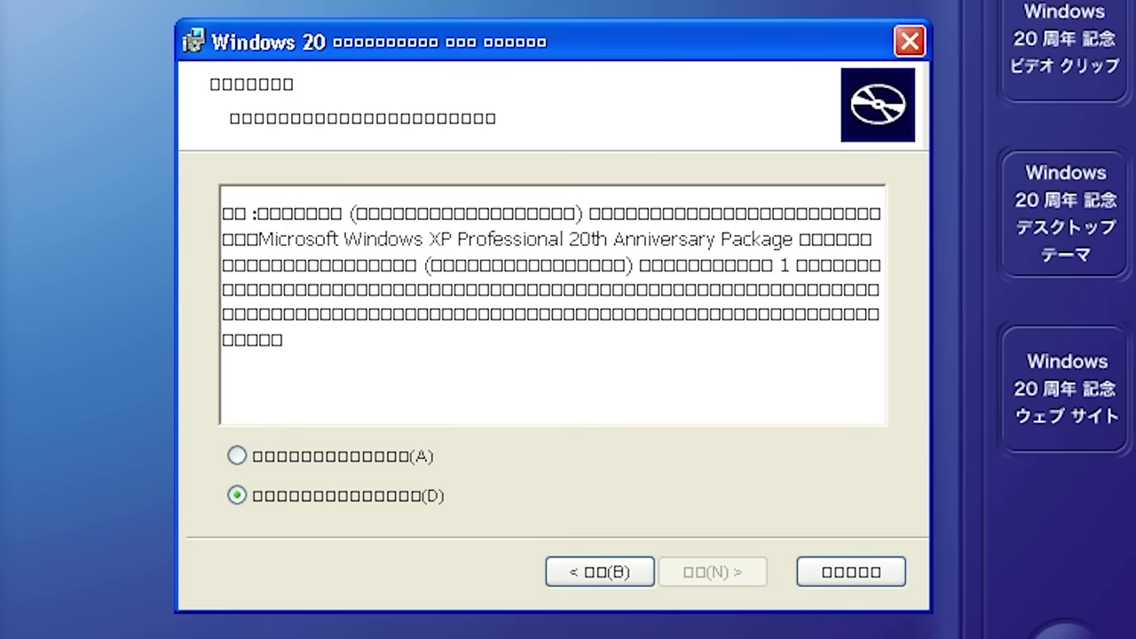
Step: Accept the setup's licence agreement, and install the Windows 20 desktop theme with it applied as the current theme
key(ctrl+a)
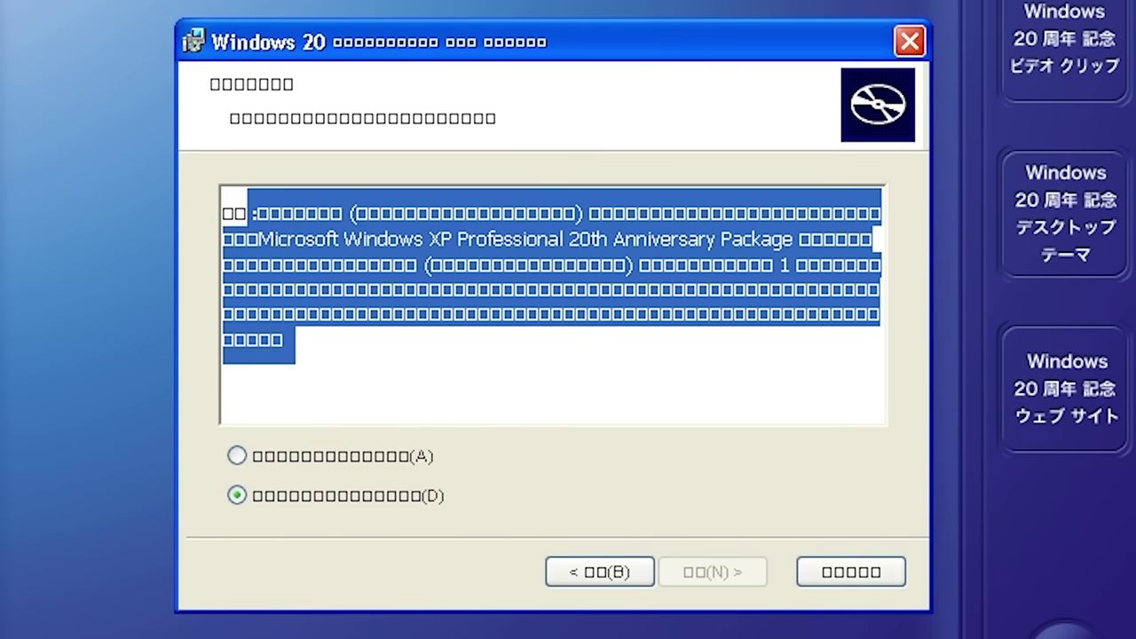
key(Right)
key(ctrl+a)
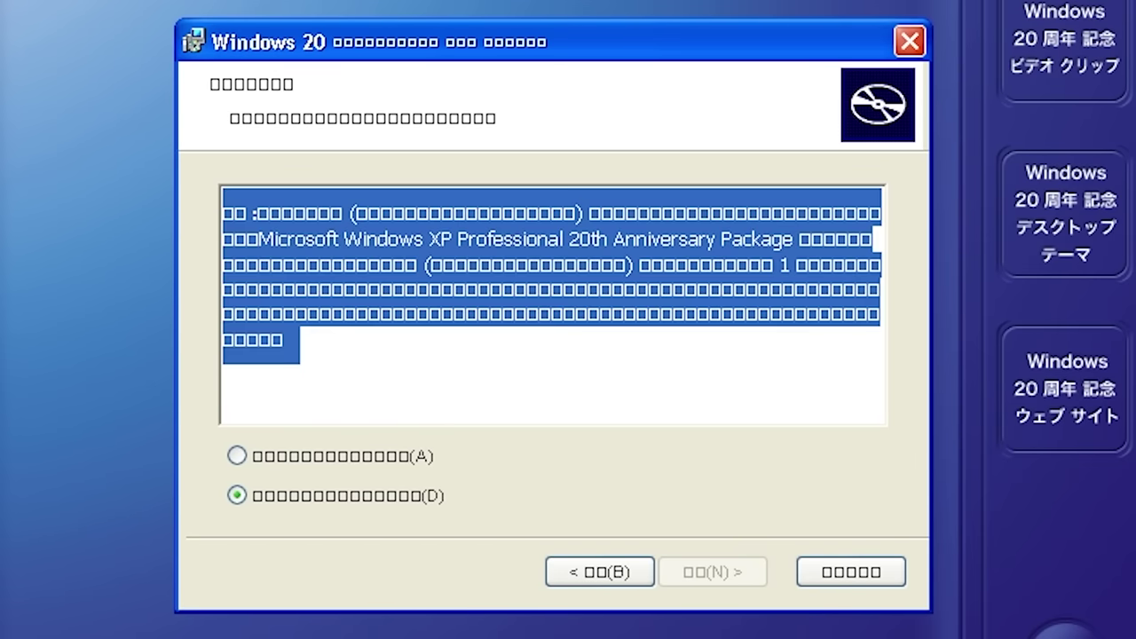
click(254, 314)
click(250, 459)
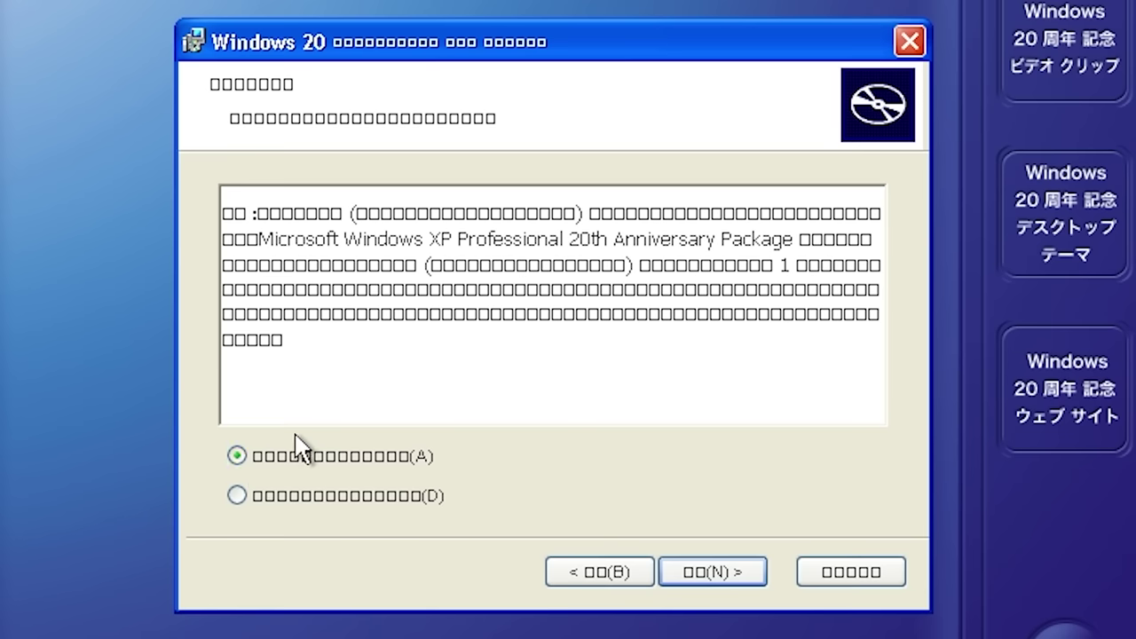
click(668, 572)
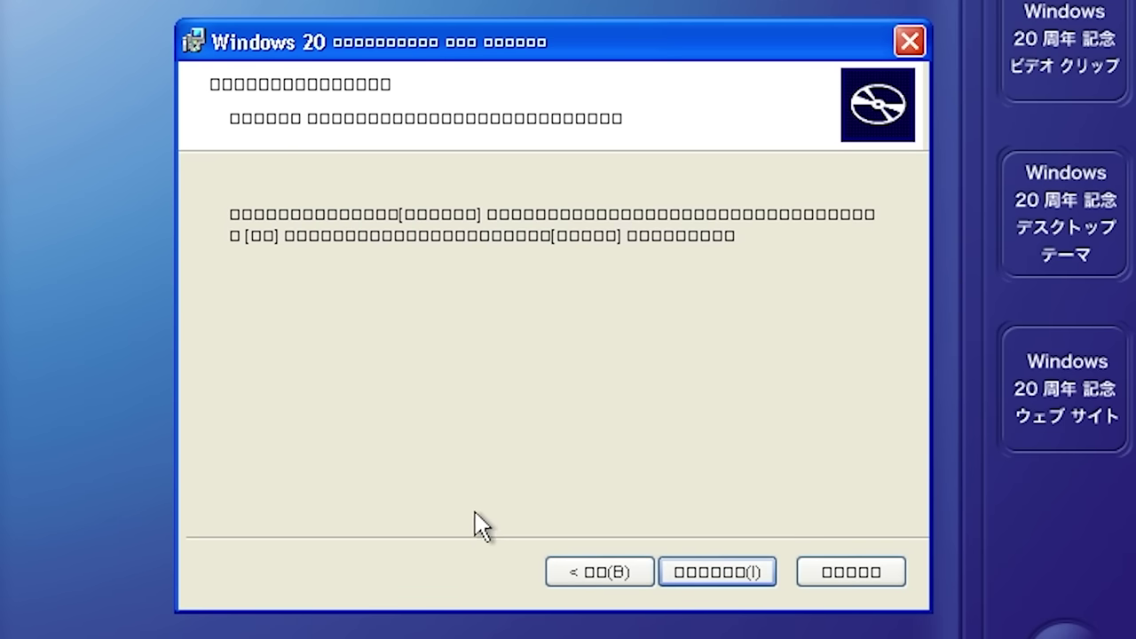
click(742, 579)
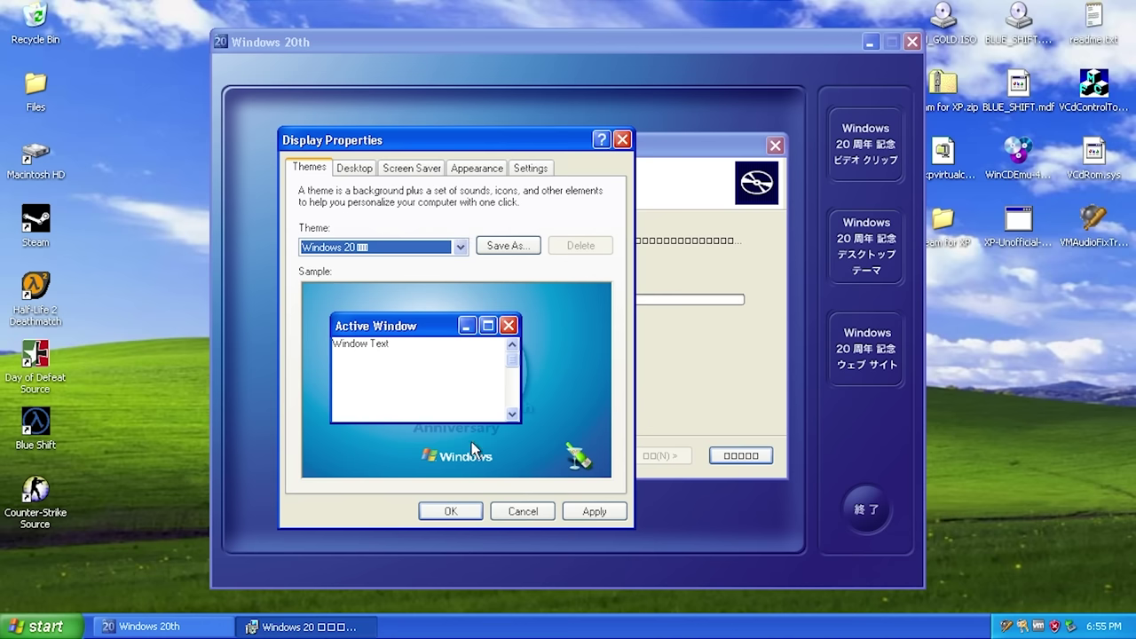
click(453, 510)
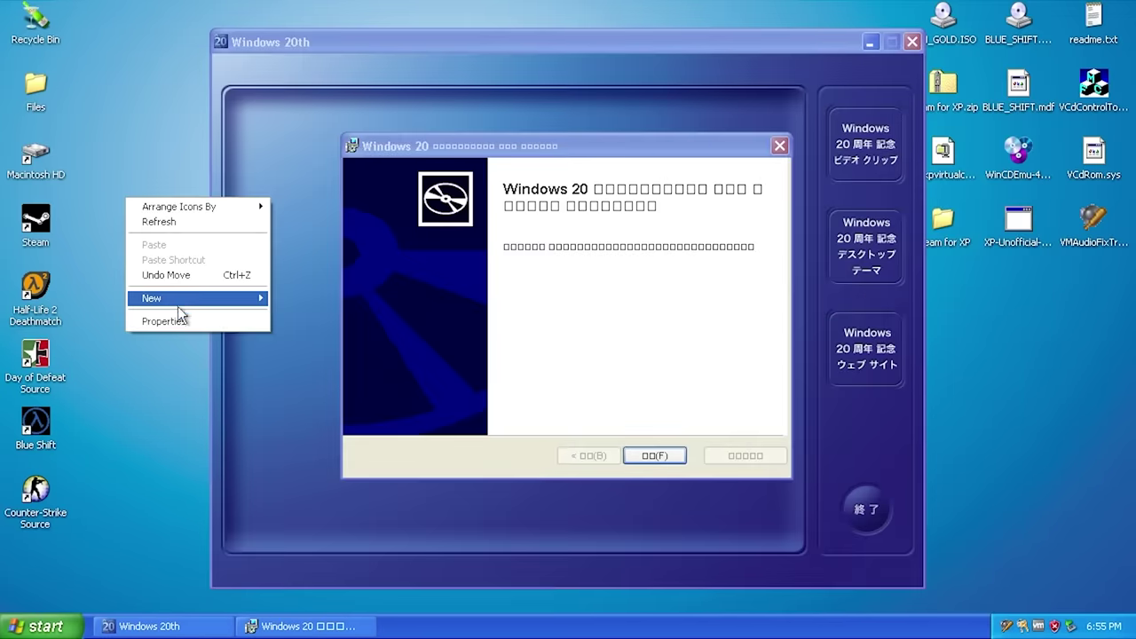
Step: Review the Windows 20 theme and its sample preview in the desktop's Display Properties and close the dialog
click(179, 315)
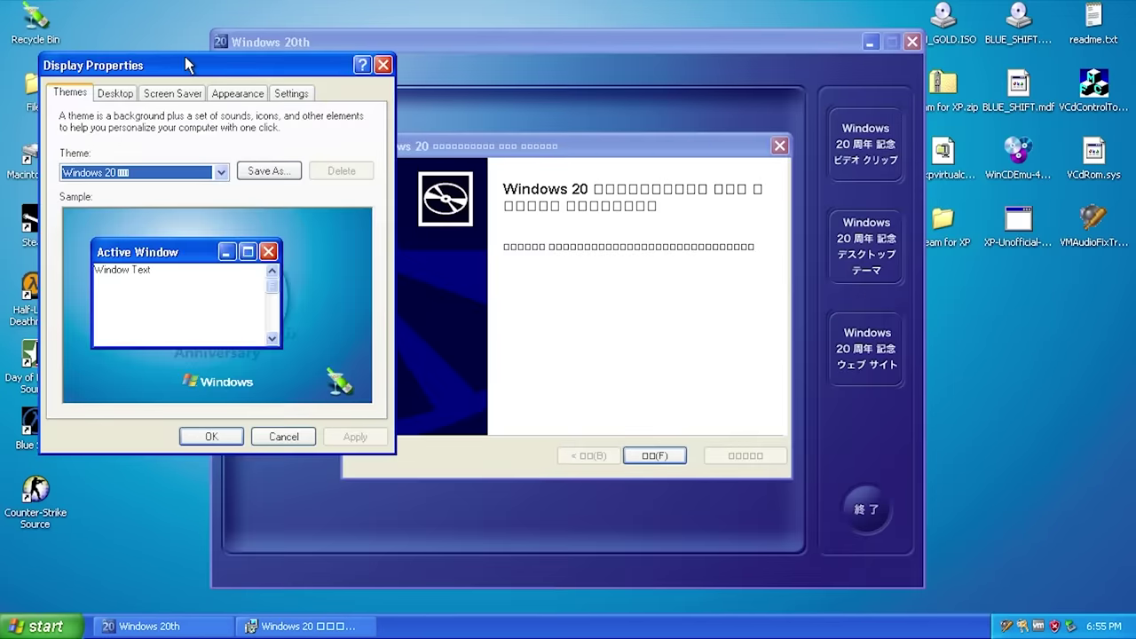
drag(189, 68, 289, 116)
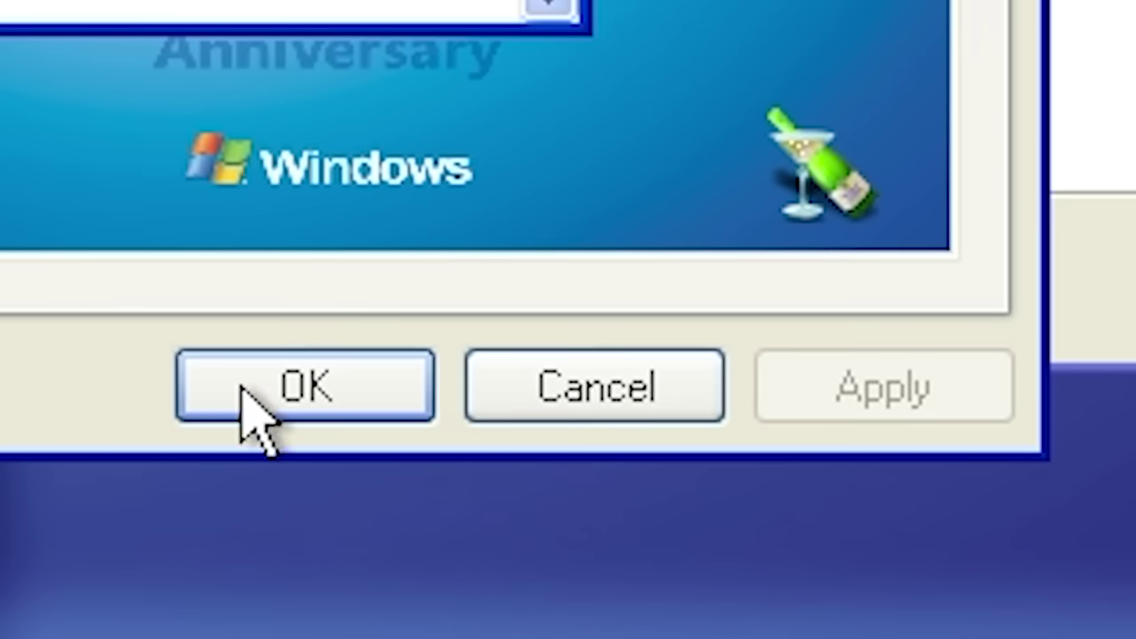
click(300, 393)
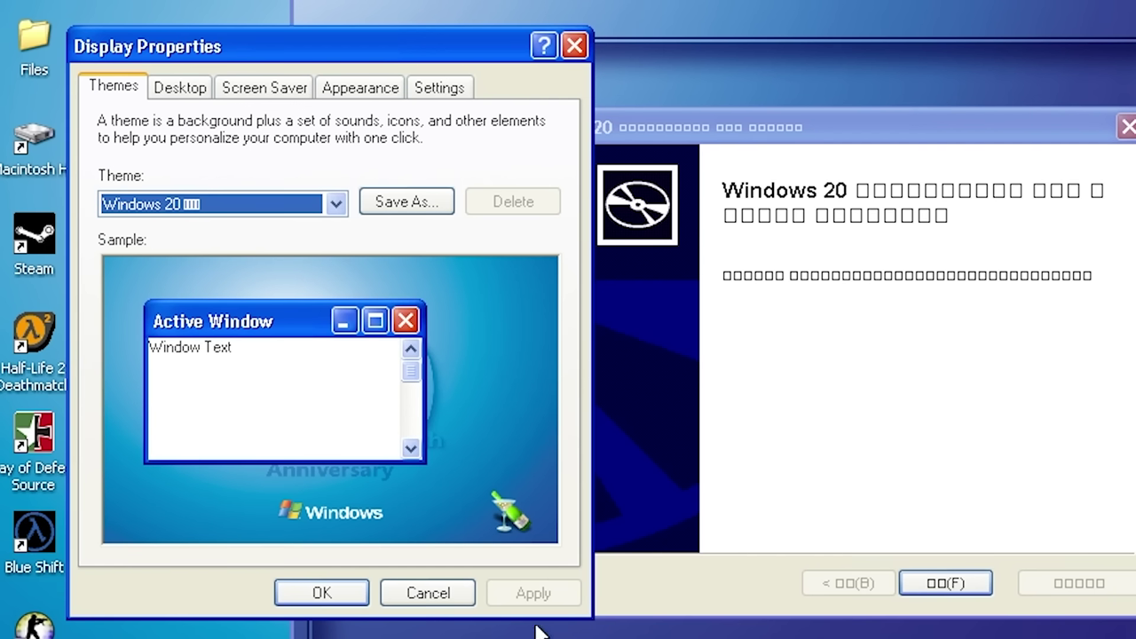
click(336, 596)
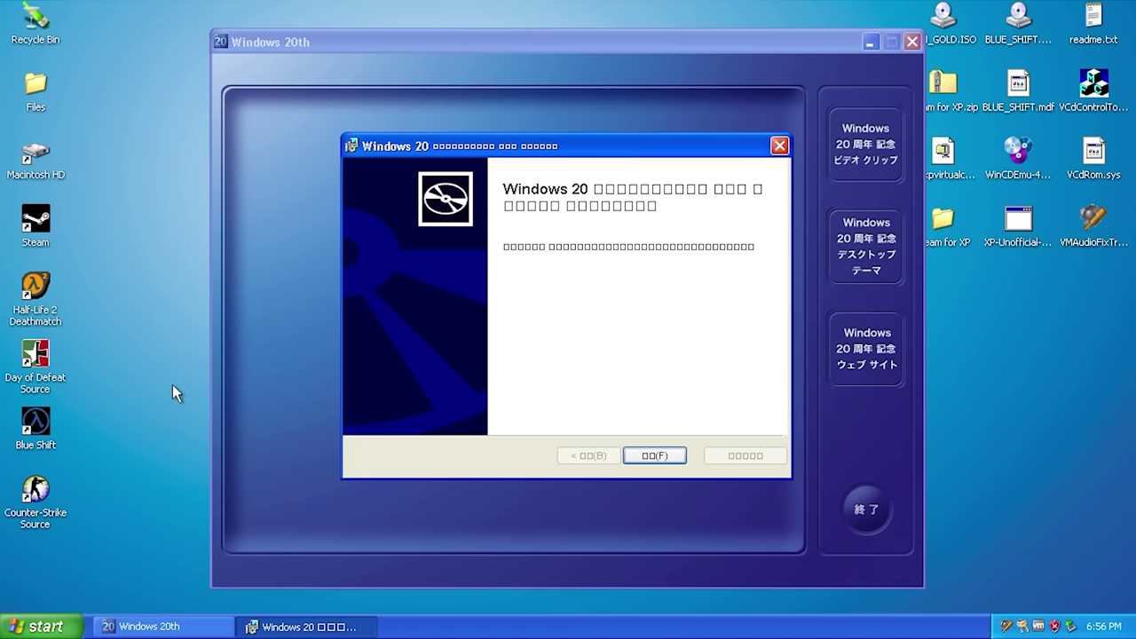
Step: Finish the theme setup wizard and minimize the Windows 20th window to show the full desktop
click(640, 461)
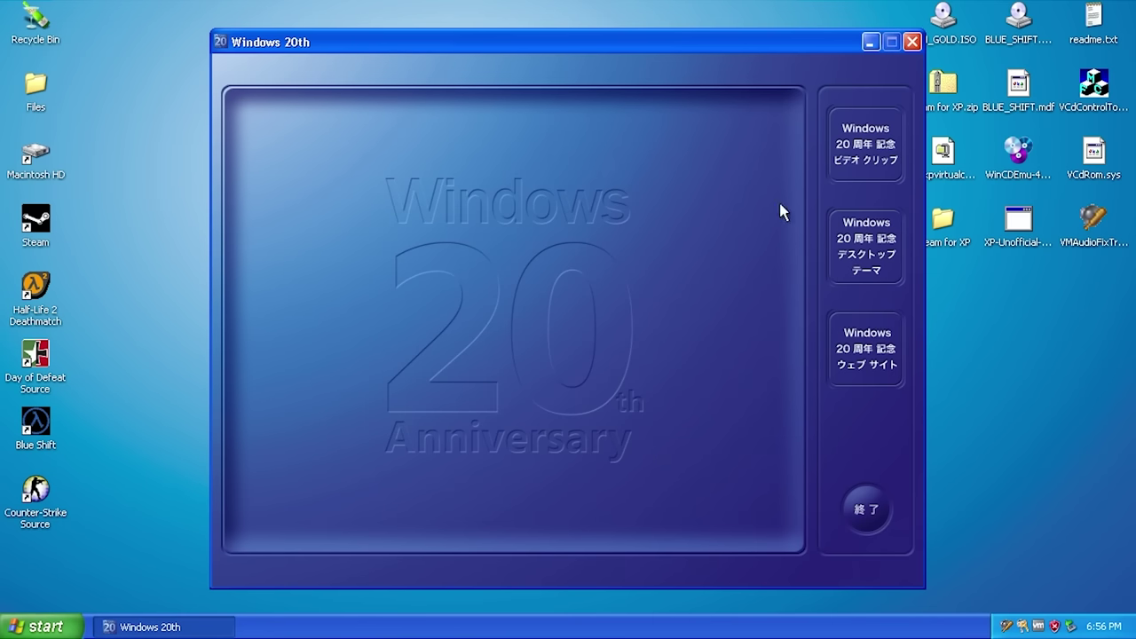
click(870, 43)
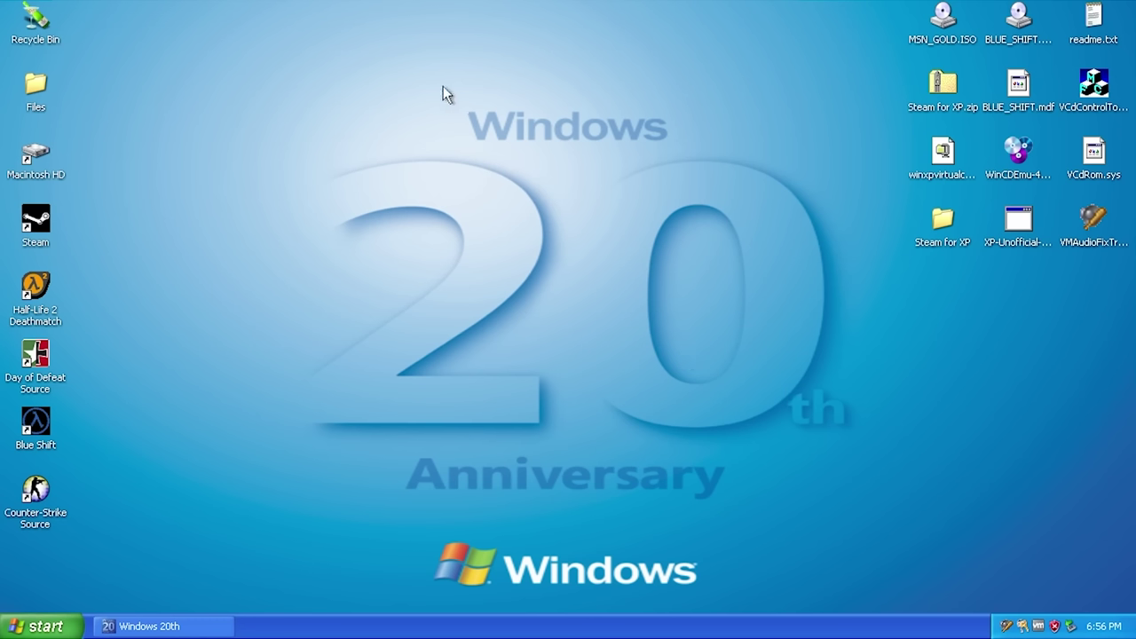
Step: Look over the Start menu under the anniversary theme and open the desktop's Files folder, moving its window clear of the icons
click(40, 626)
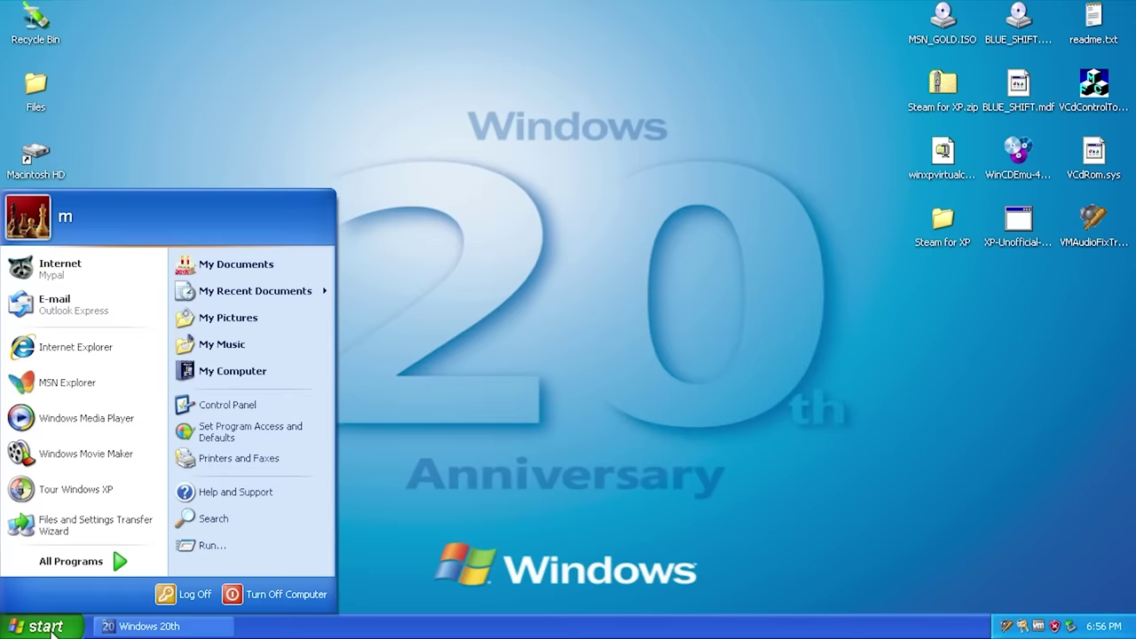
click(551, 391)
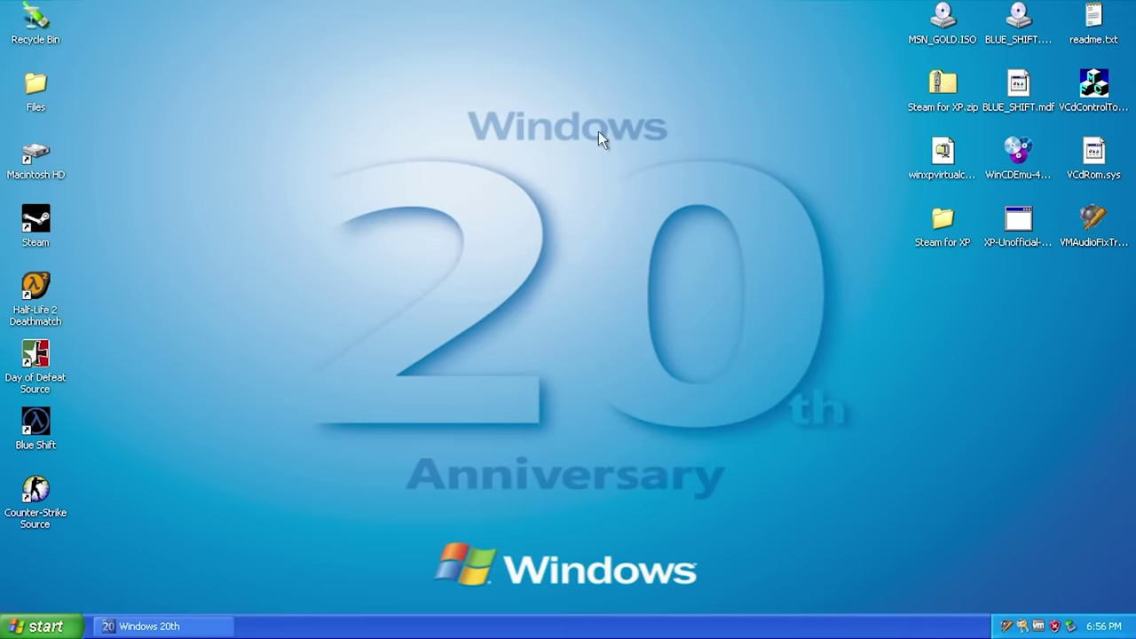
click(63, 629)
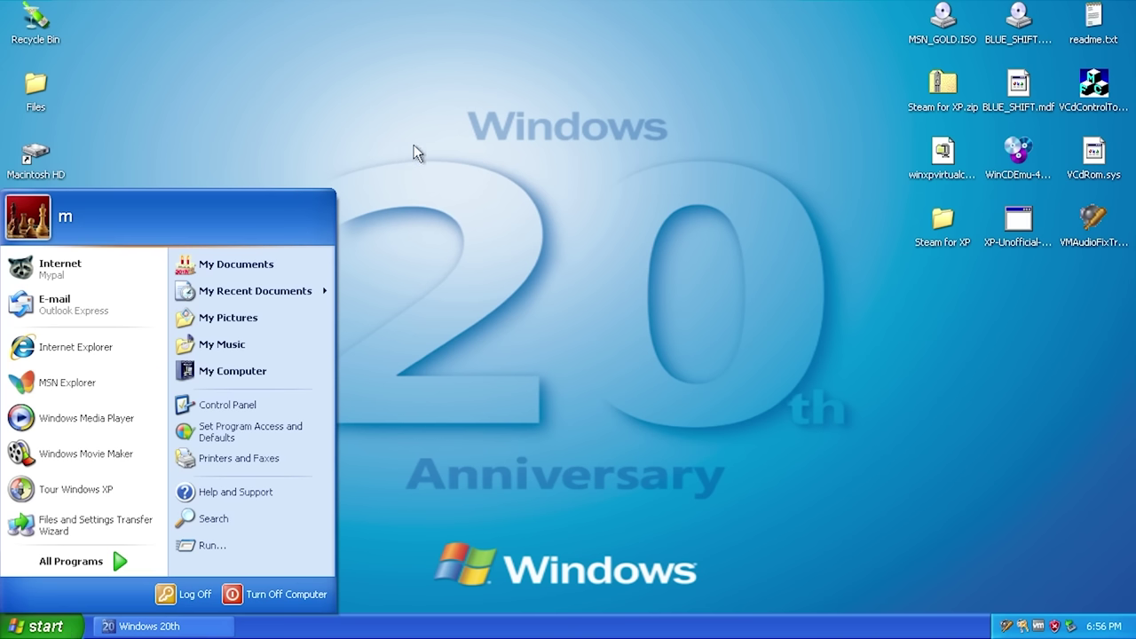
right_click(414, 146)
double_click(36, 84)
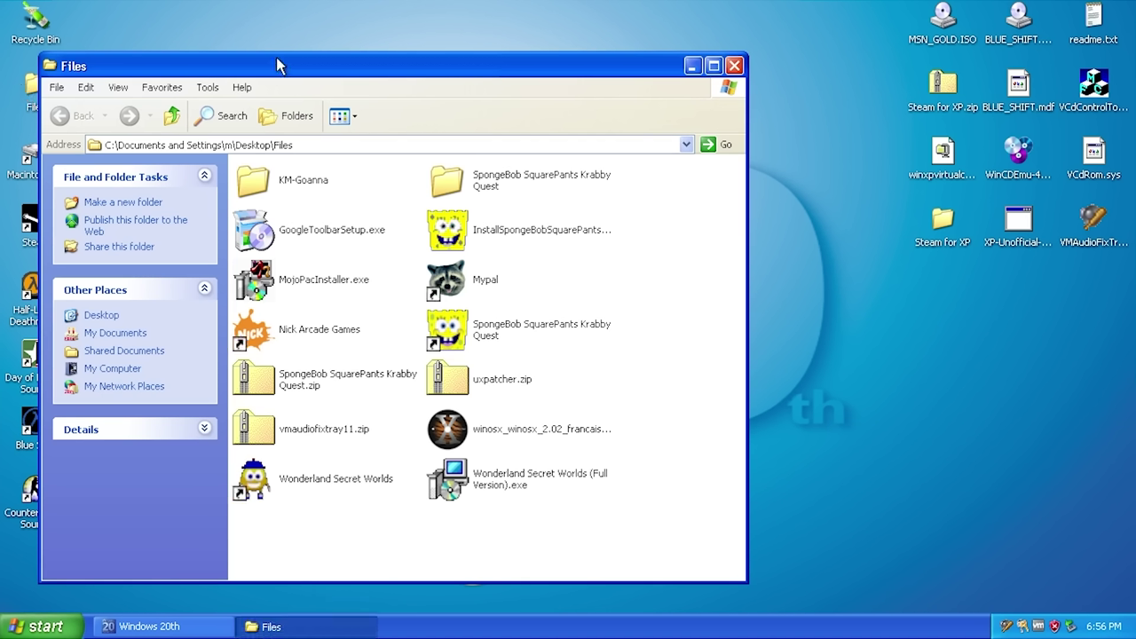
drag(276, 58, 430, 47)
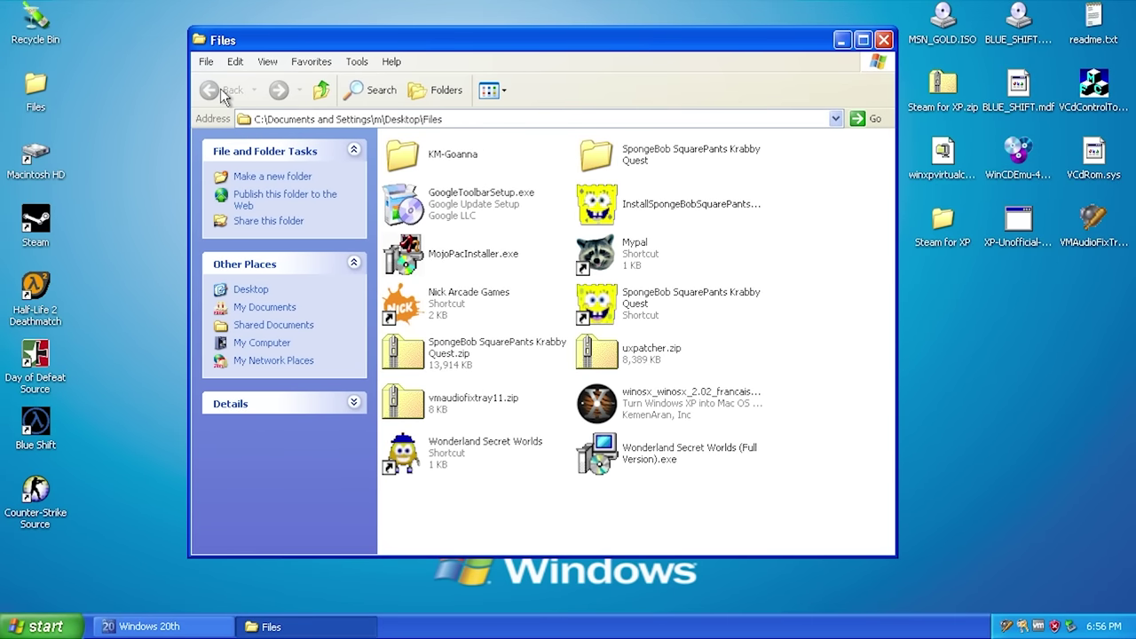
Step: Open the Recycle Bin from the desktop, empty it and close its window
drag(120, 67, 7, 1)
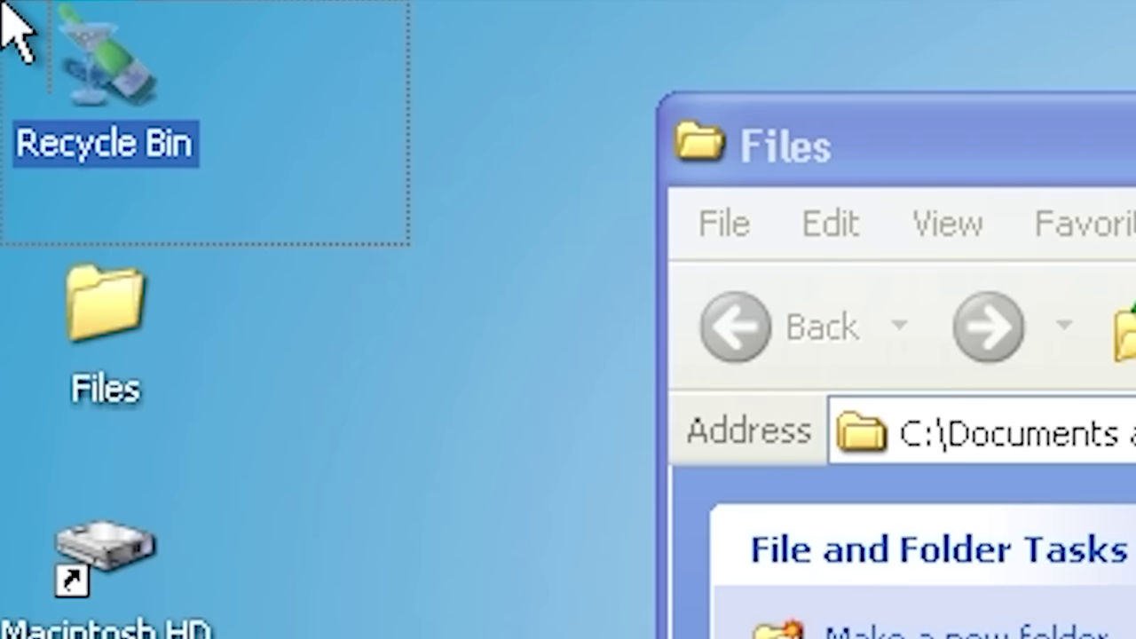
double_click(109, 68)
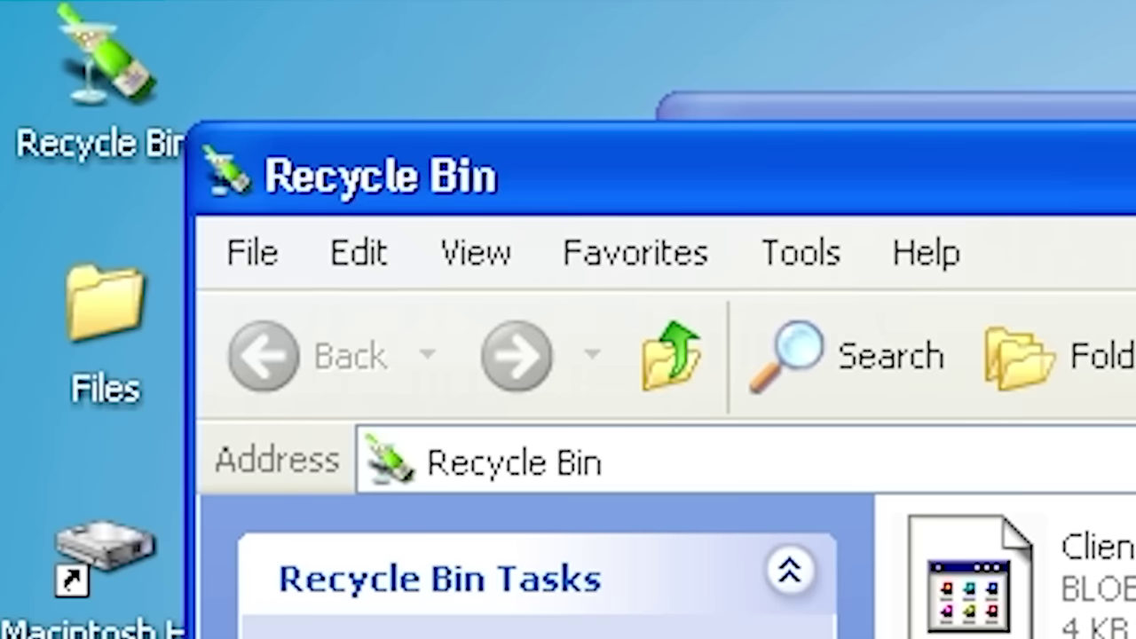
key(Return)
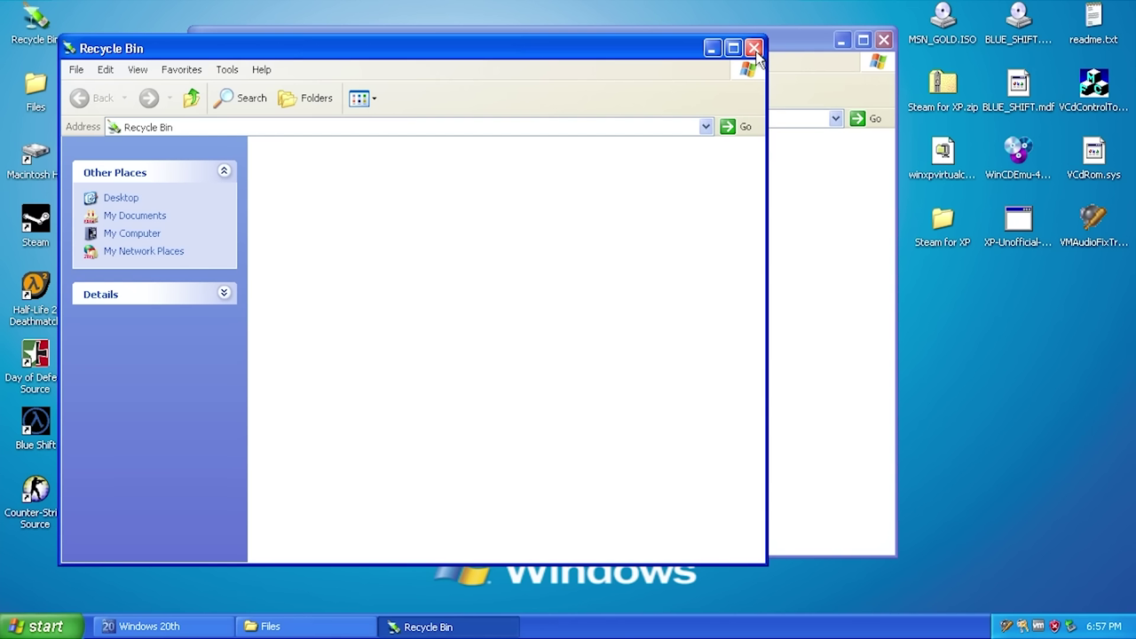
click(754, 48)
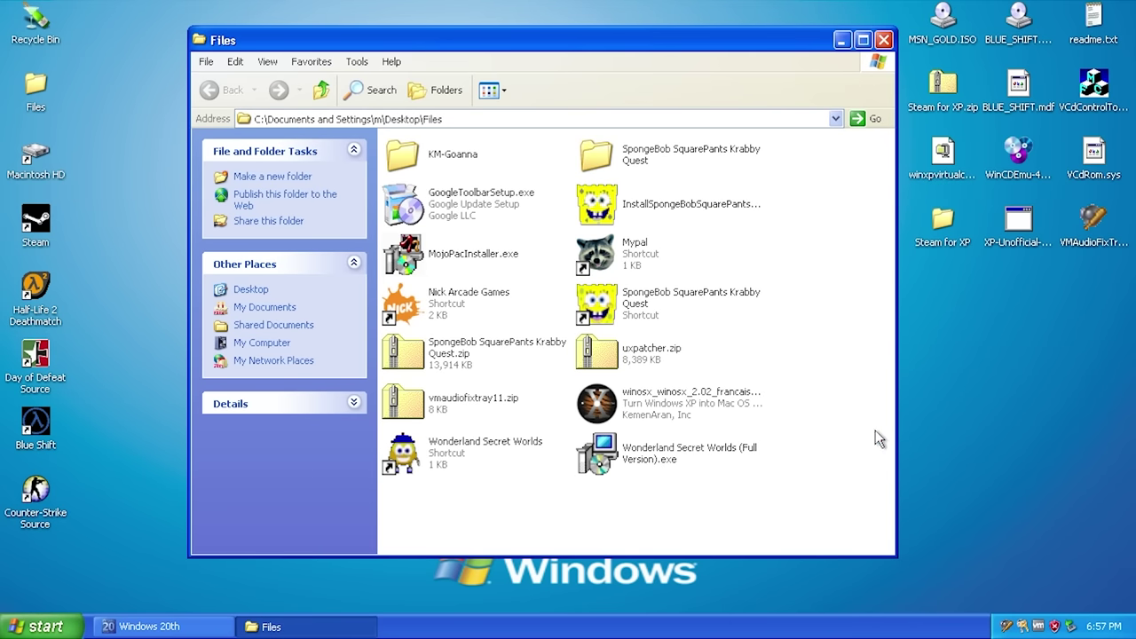
Step: Send the XP-Unofficial file from the desktop to the Recycle Bin, and empty the bin again before closing it
double_click(37, 27)
click(754, 48)
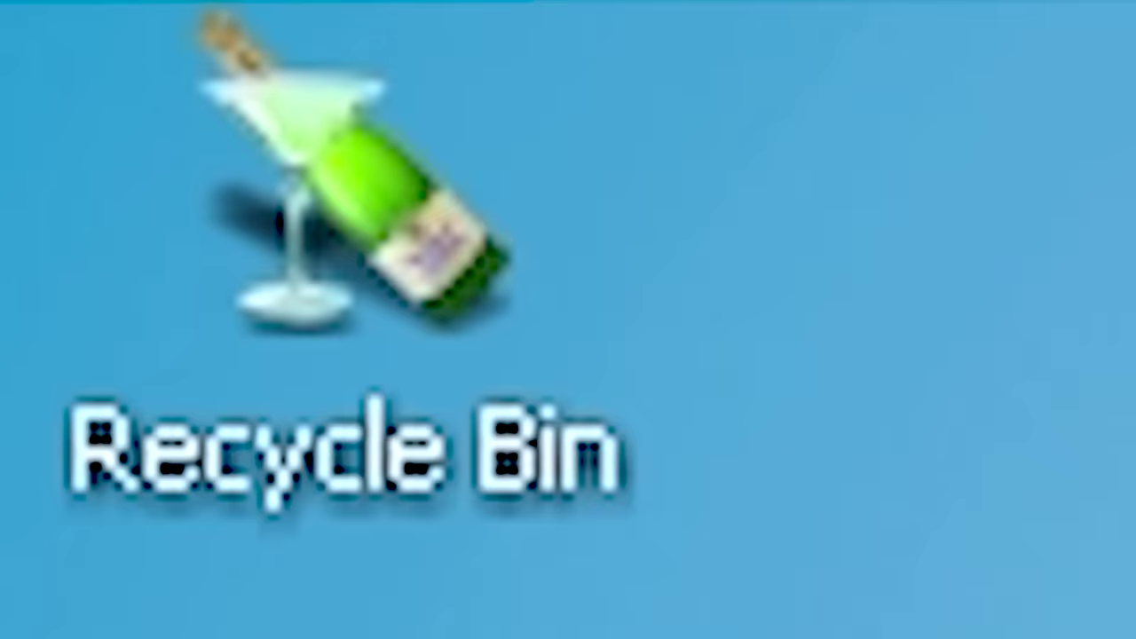
drag(0, 338, 456, 470)
double_click(305, 302)
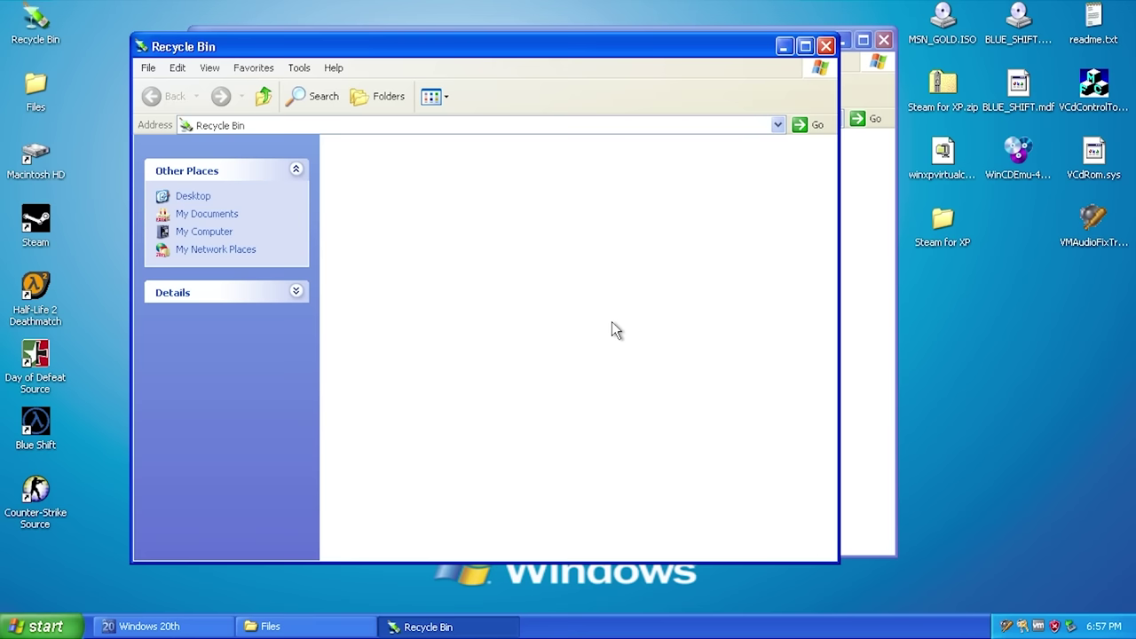
click(826, 46)
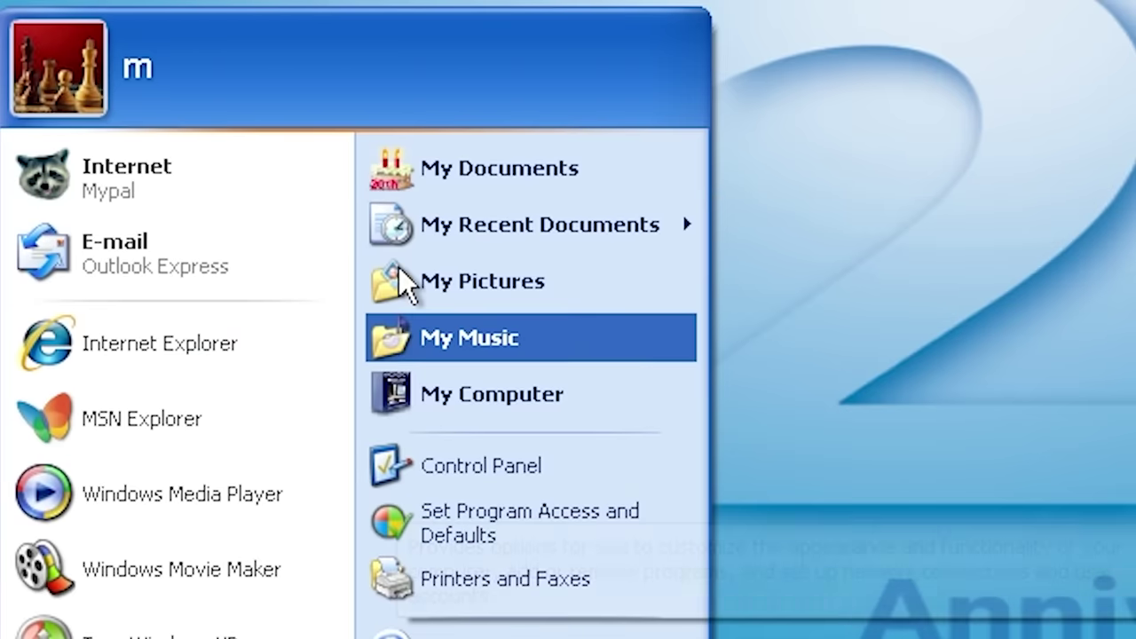
Step: Open My Documents from the Start menu, check the My Pictures and My Videos folders inside it and close the window
right_click(399, 167)
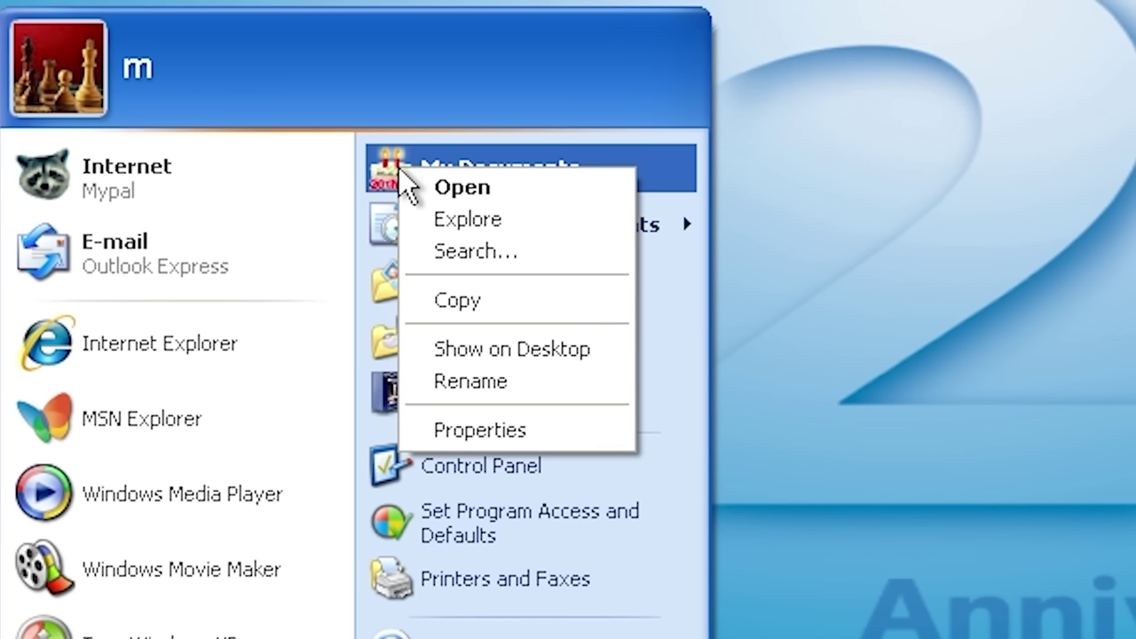
click(462, 185)
drag(208, 439, 1053, 88)
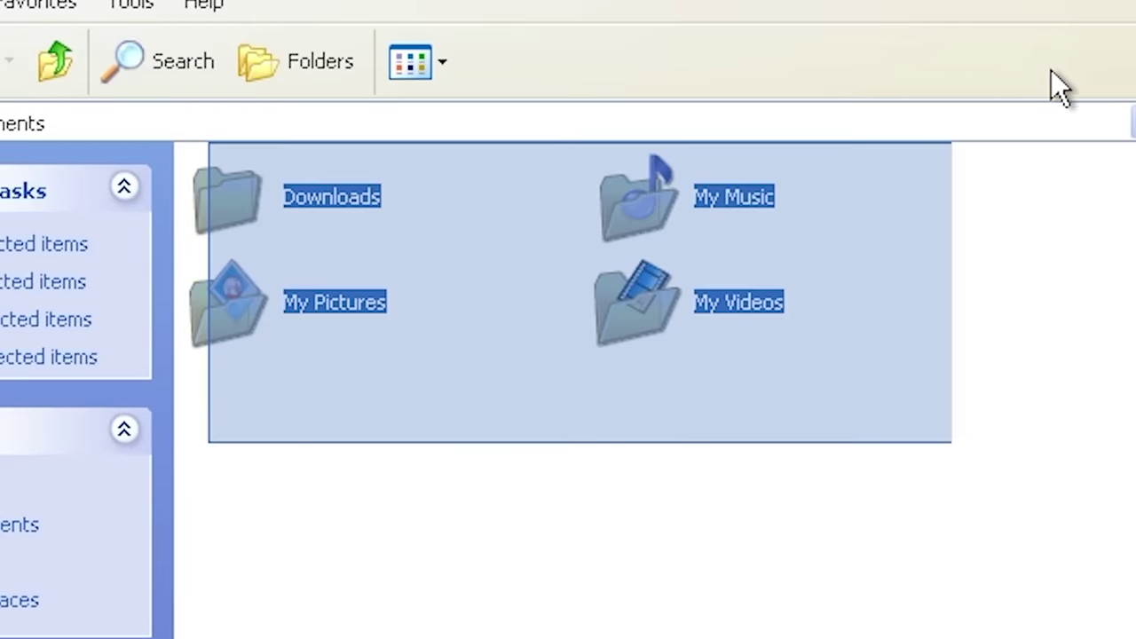
click(1035, 477)
click(637, 302)
double_click(313, 302)
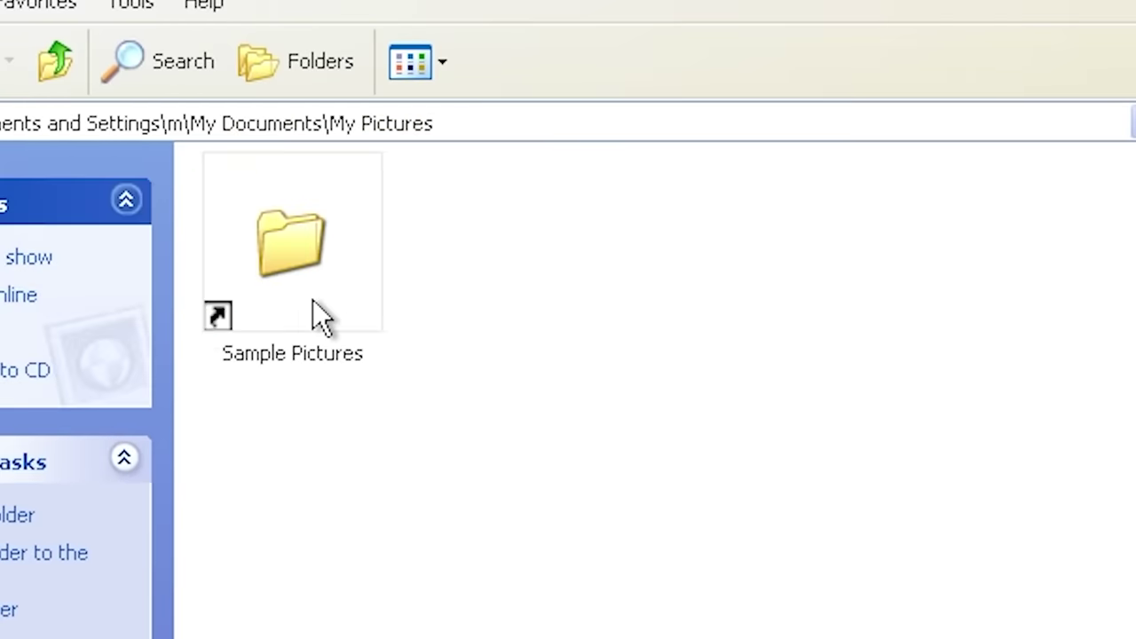
key(BackSpace)
double_click(676, 301)
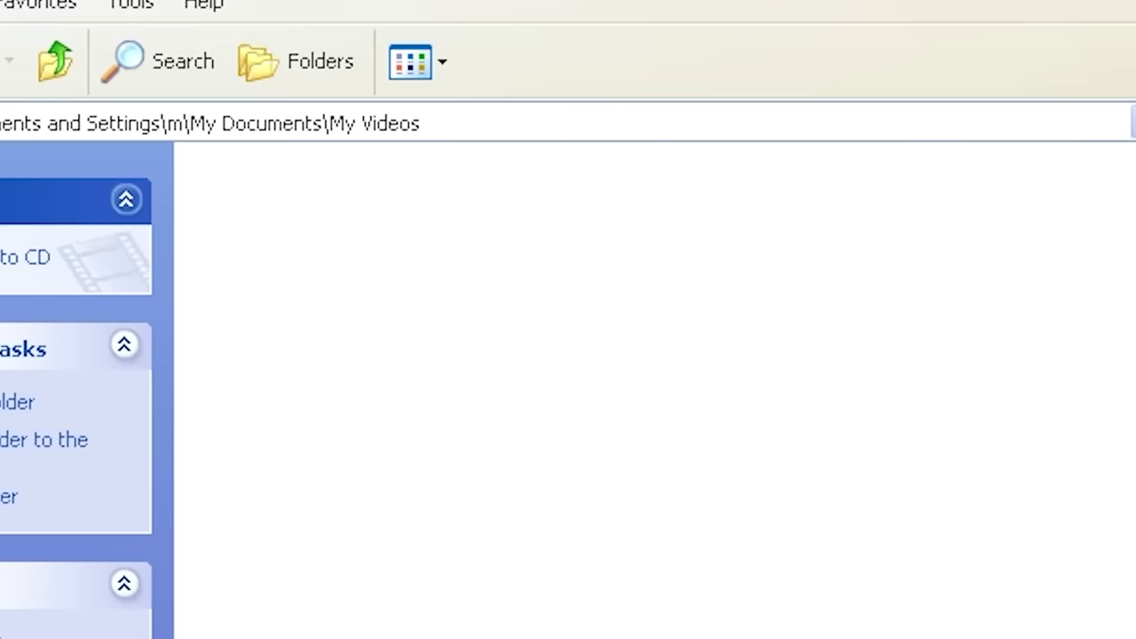
key(BackSpace)
key(alt+F4)
Step: Examine the themed My Documents, My Computer, My Network Places and Recycle Bin icons as large thumbnails
drag(279, 330, 577, 31)
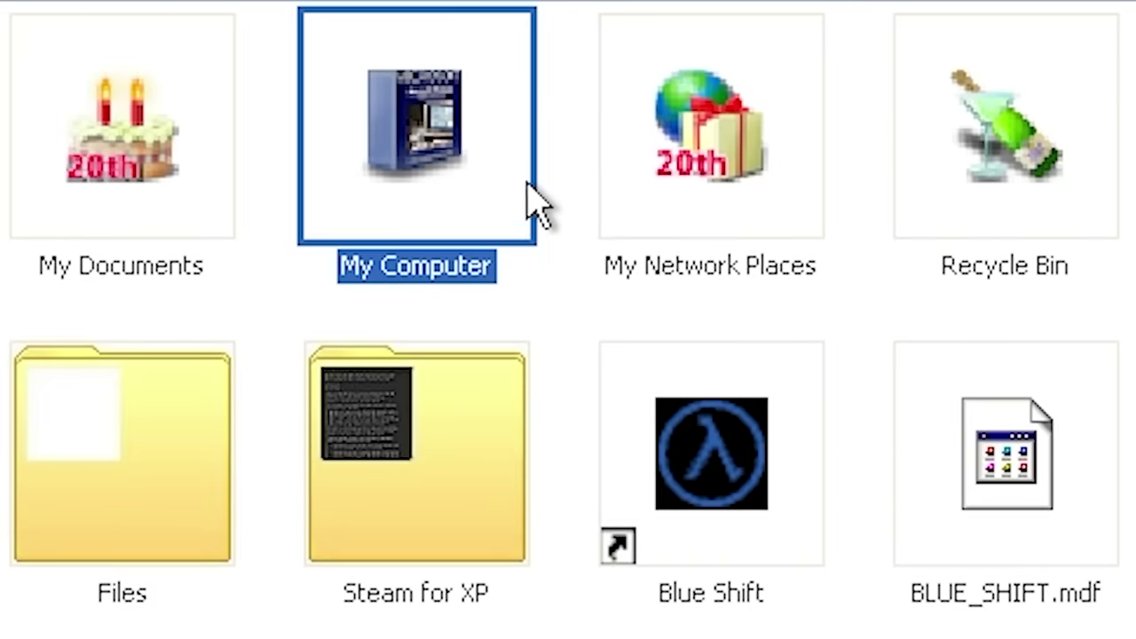
click(302, 138)
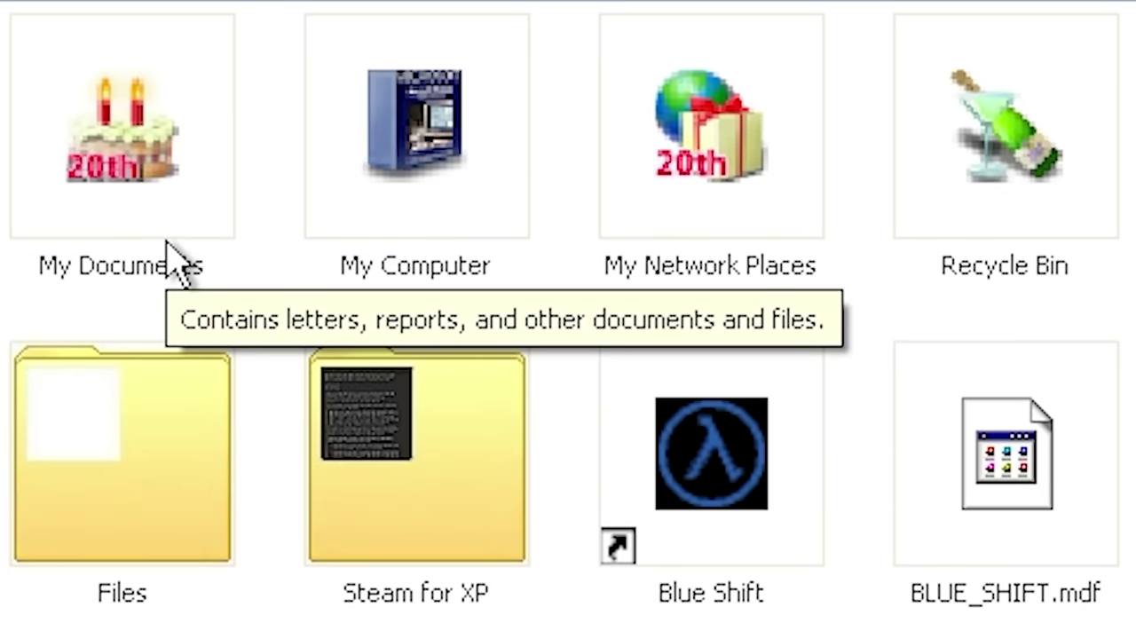
click(1028, 124)
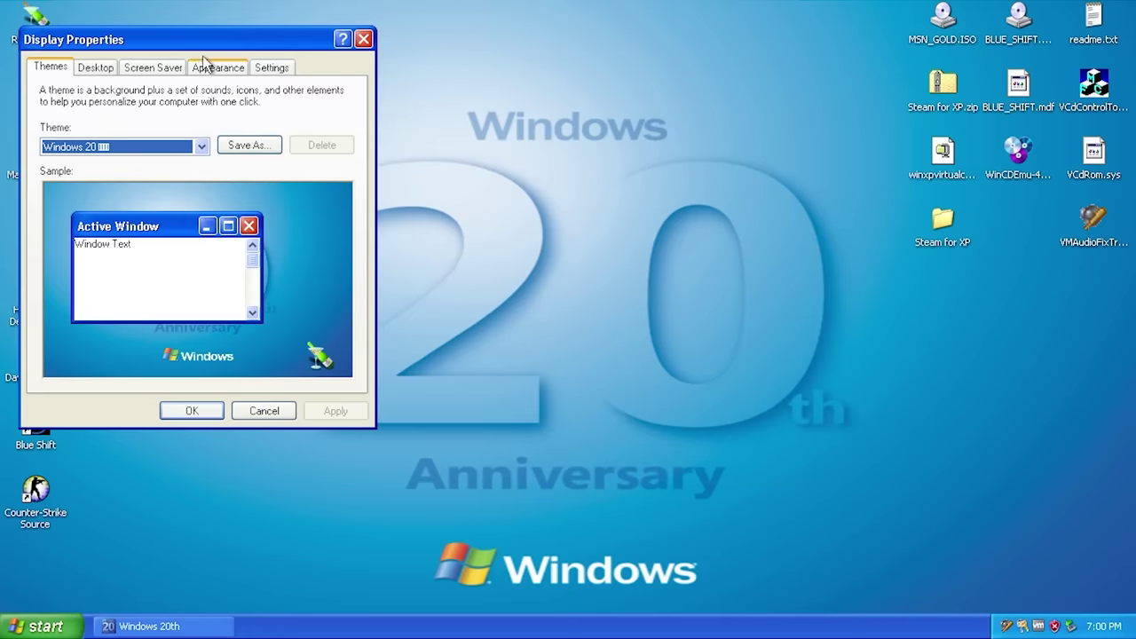
Step: Close the Display Properties dialog, open the Control Panel from the Start menu and switch it to Classic View
drag(209, 46, 395, 169)
click(540, 158)
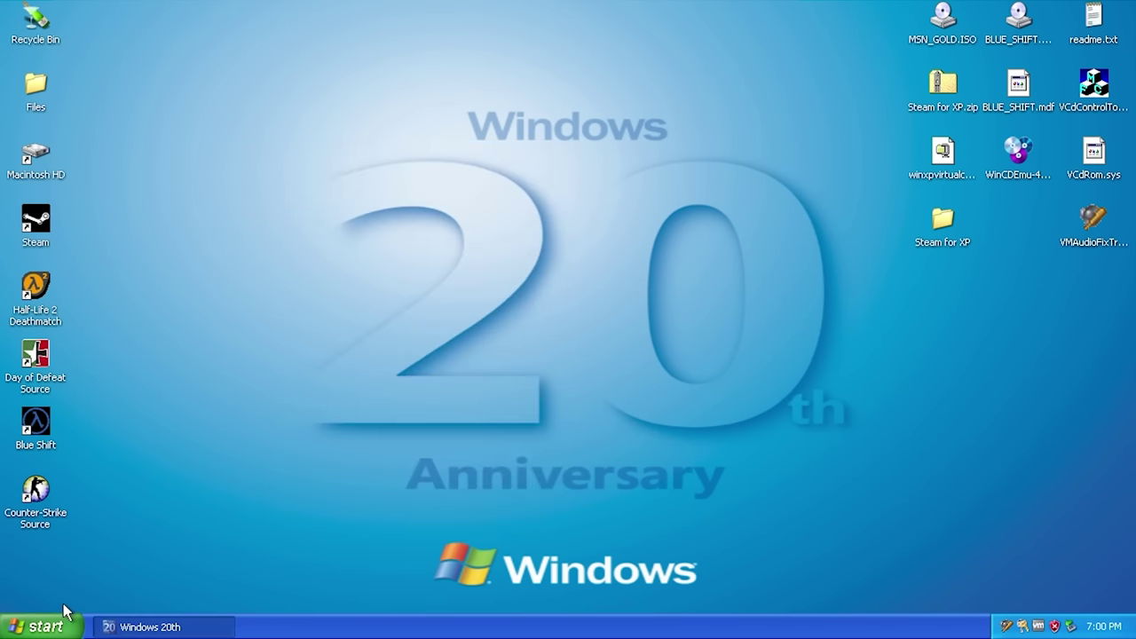
click(42, 626)
click(228, 404)
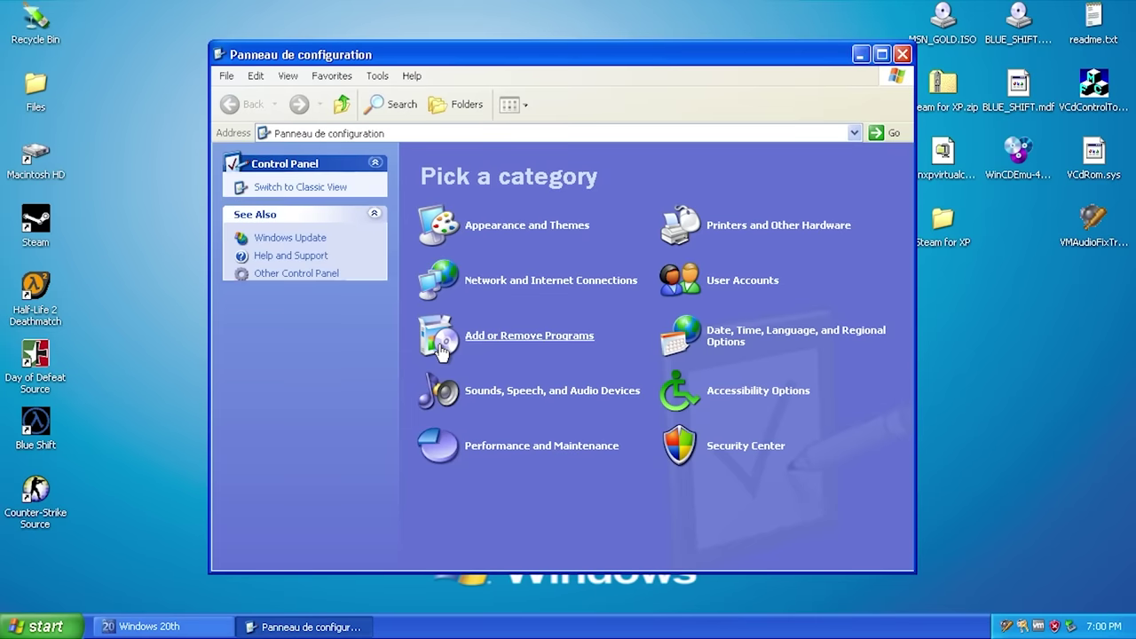
right_click(127, 215)
key(Escape)
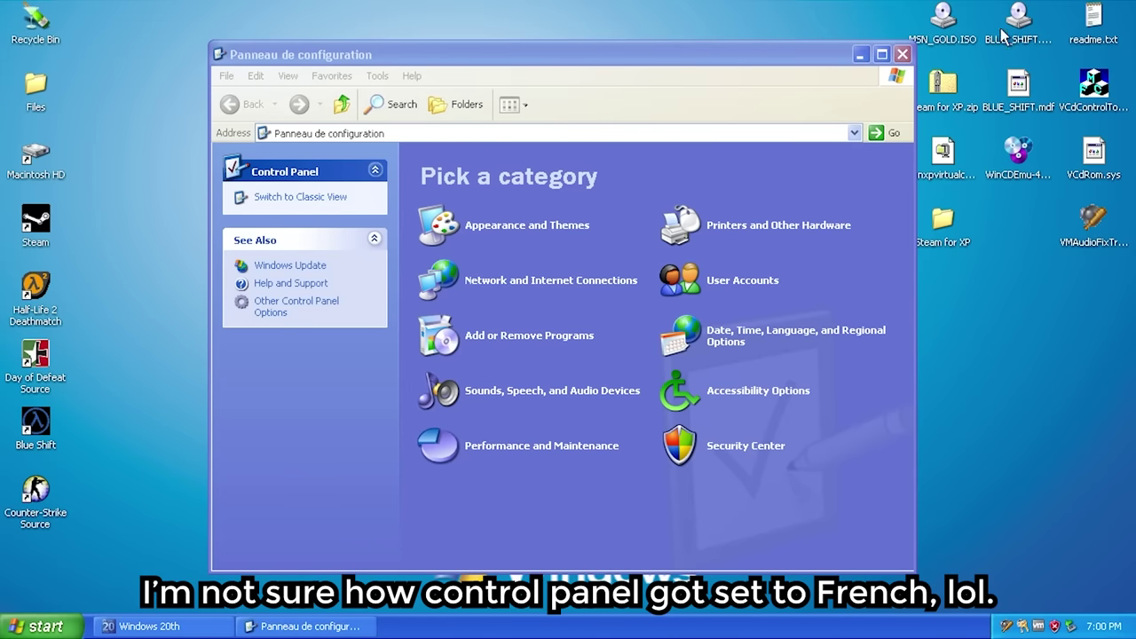
click(325, 241)
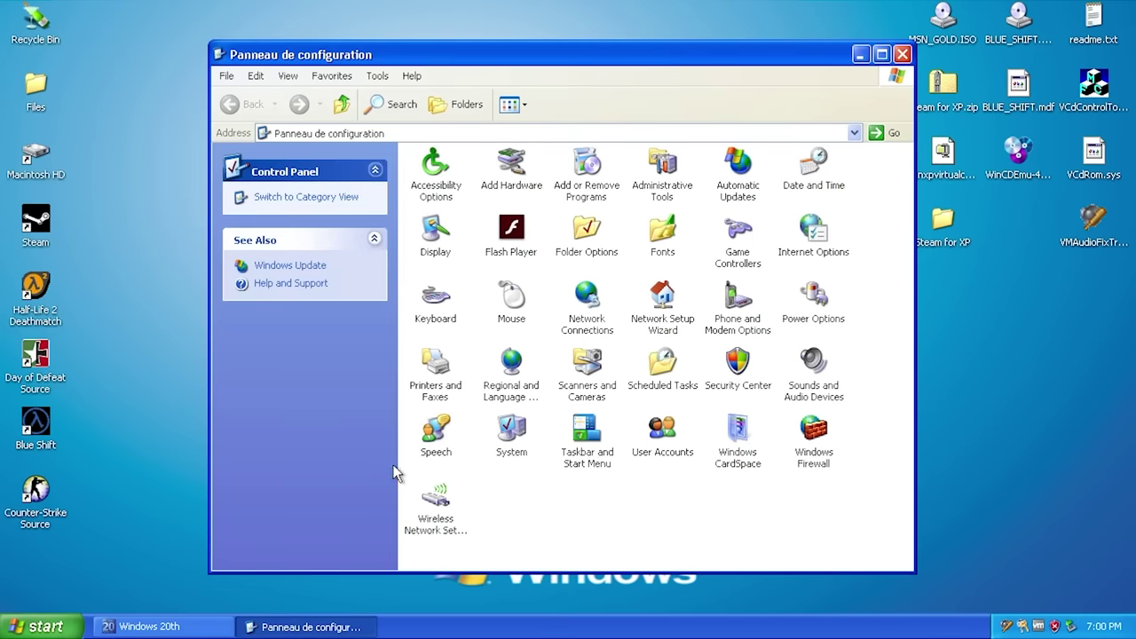
Step: Open the Mouse properties from the Control Panel and show the pointer scheme and its cursors
double_click(512, 297)
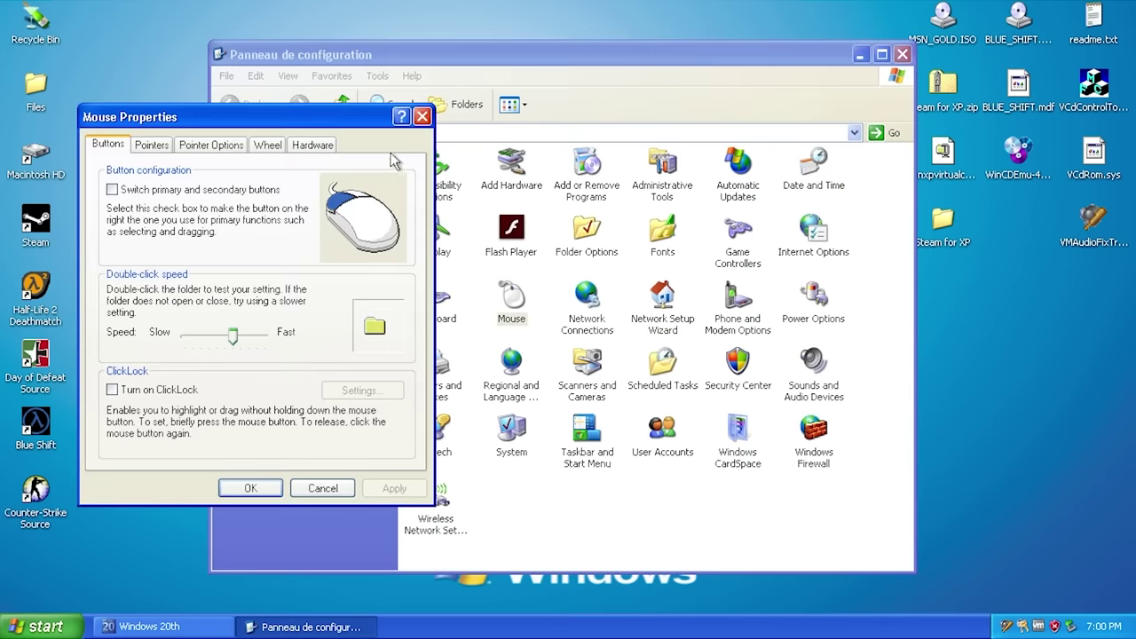
drag(259, 116, 398, 119)
click(348, 149)
click(351, 149)
drag(286, 119, 379, 127)
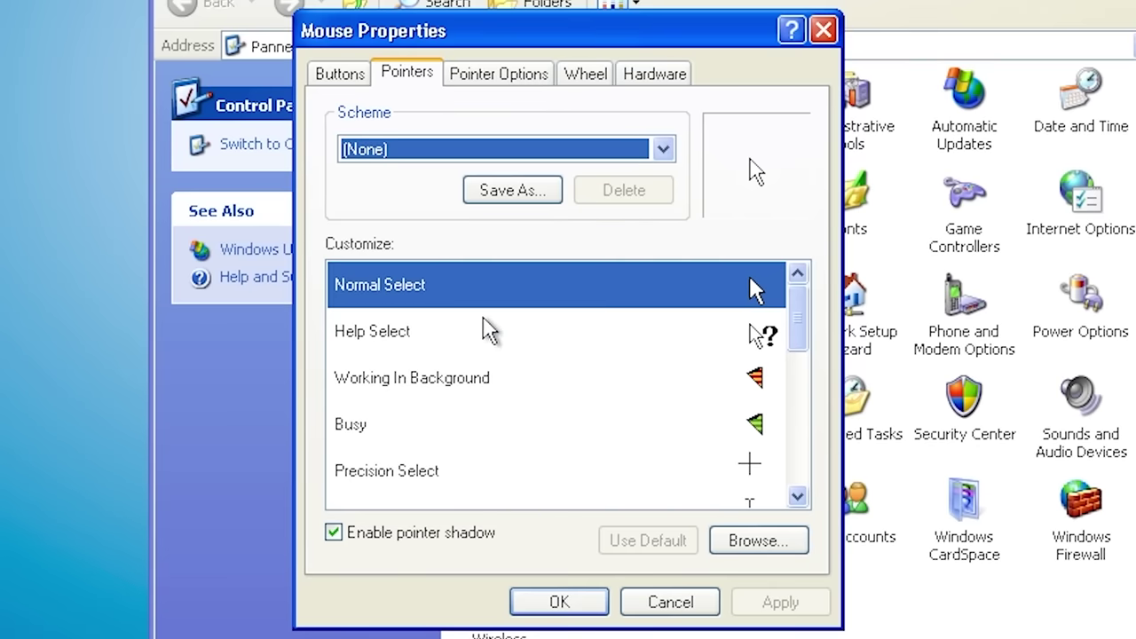
Step: Compare the previews of the Working In Background, Busy and Normal Select pointers and close Mouse Properties
click(539, 384)
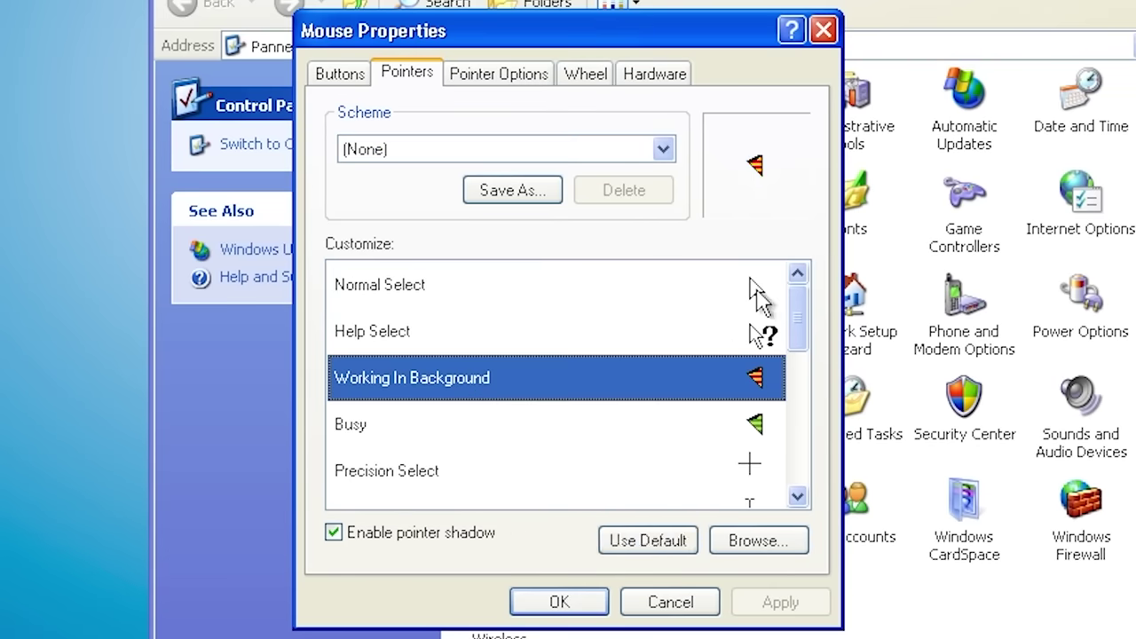
click(646, 431)
click(637, 392)
click(618, 433)
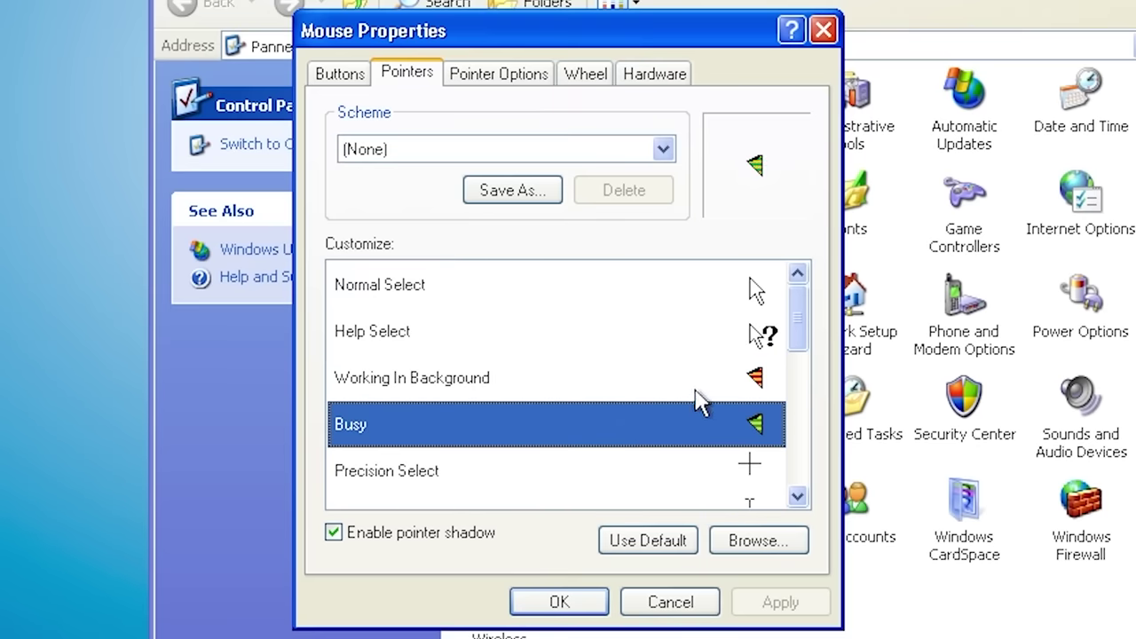
key(Up)
click(691, 429)
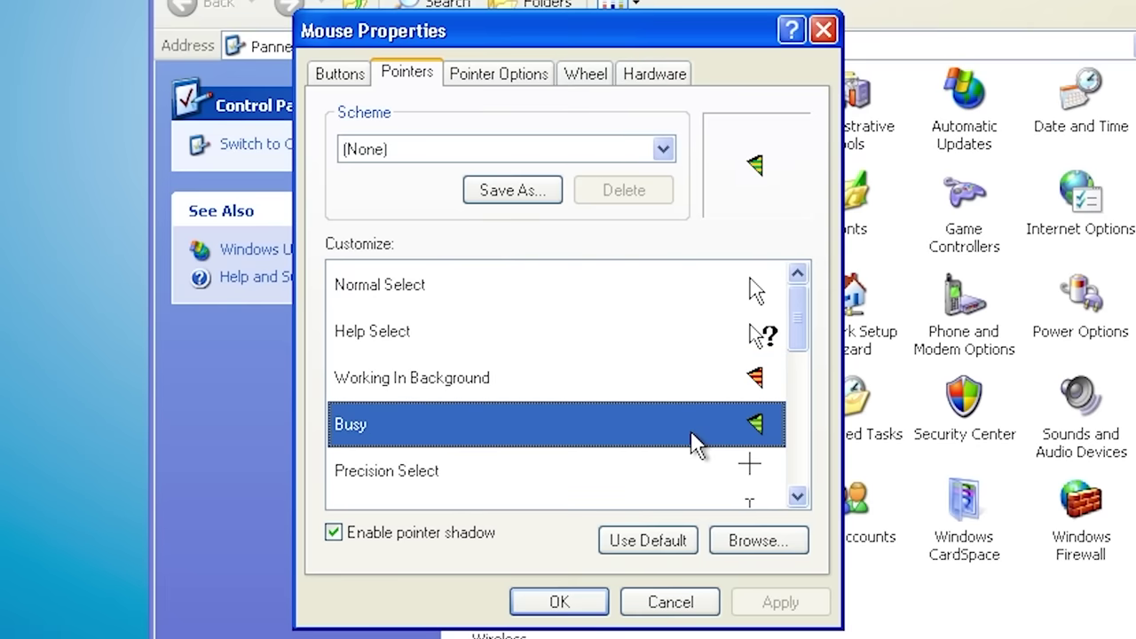
click(665, 381)
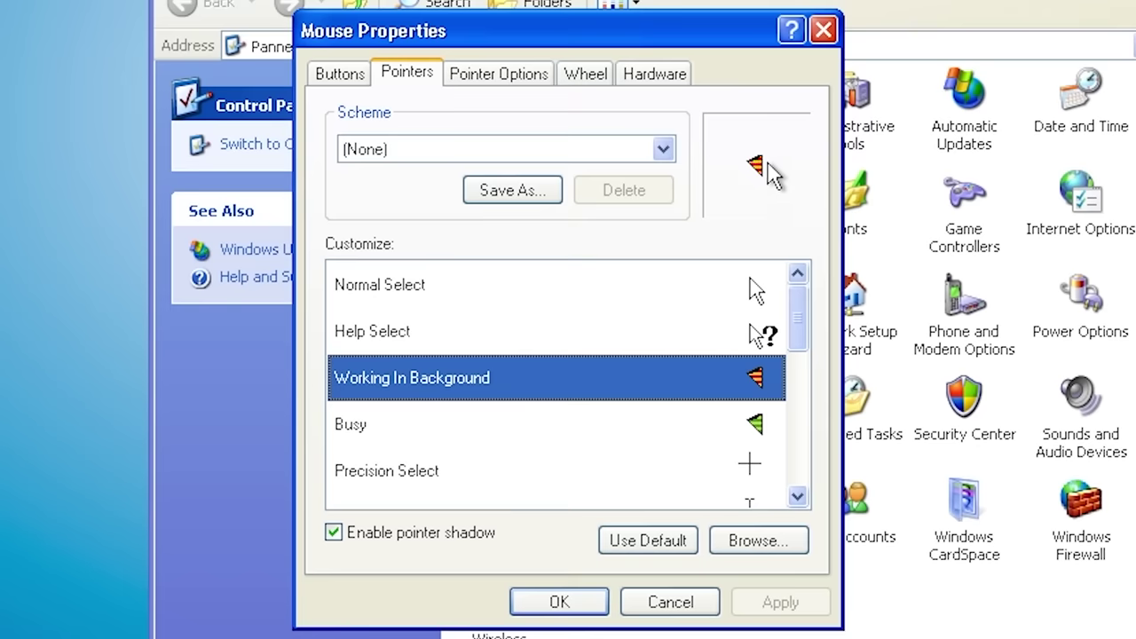
drag(811, 373, 811, 305)
click(621, 286)
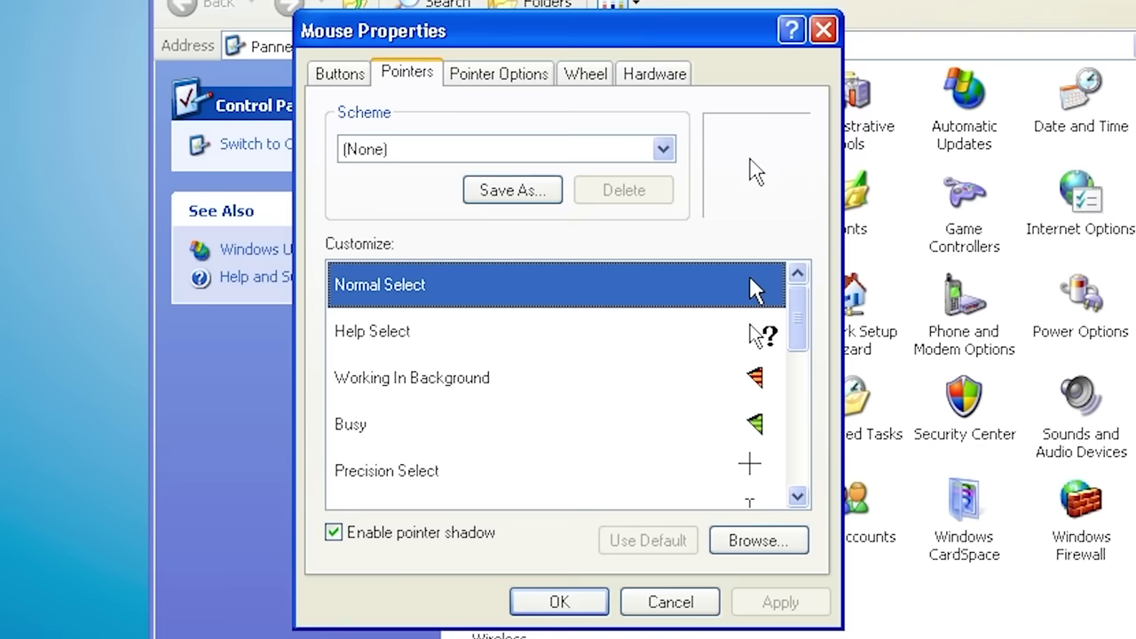
click(817, 34)
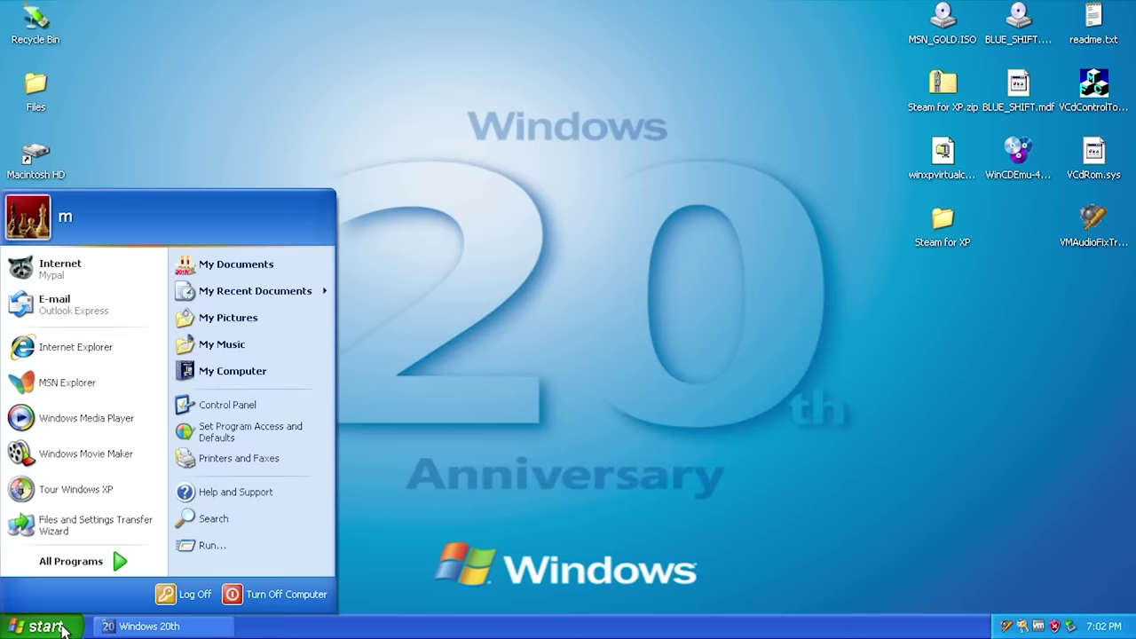
Step: Open the desktop's Display Properties, check the Settings page and return to the Windows 20 theme sample
click(62, 629)
right_click(225, 172)
click(258, 283)
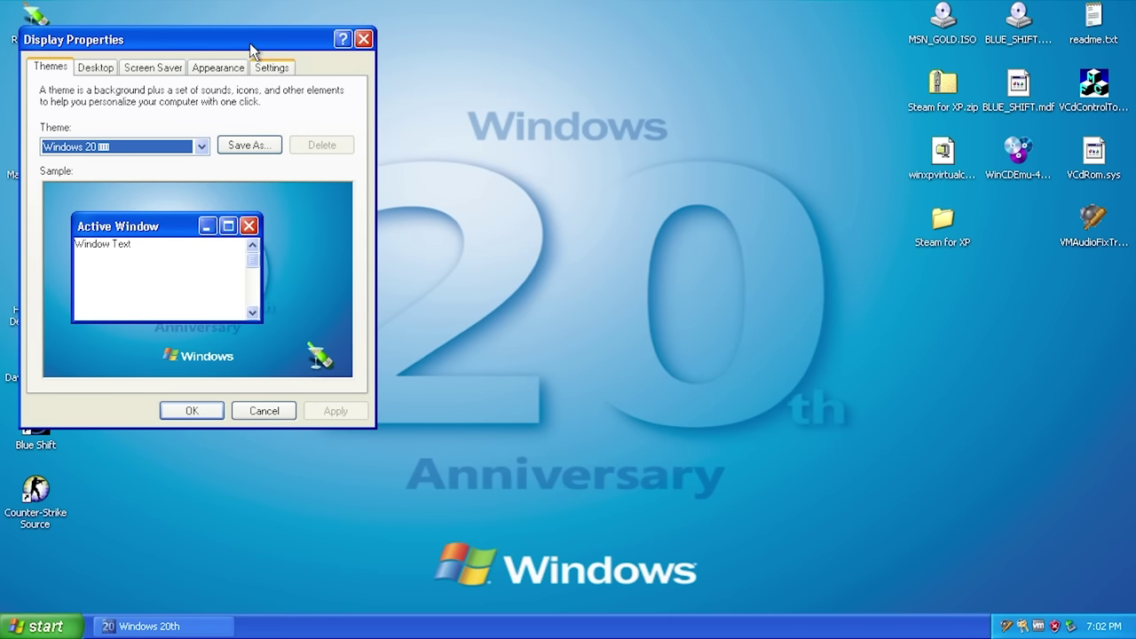
click(266, 68)
click(57, 67)
drag(116, 41, 363, 127)
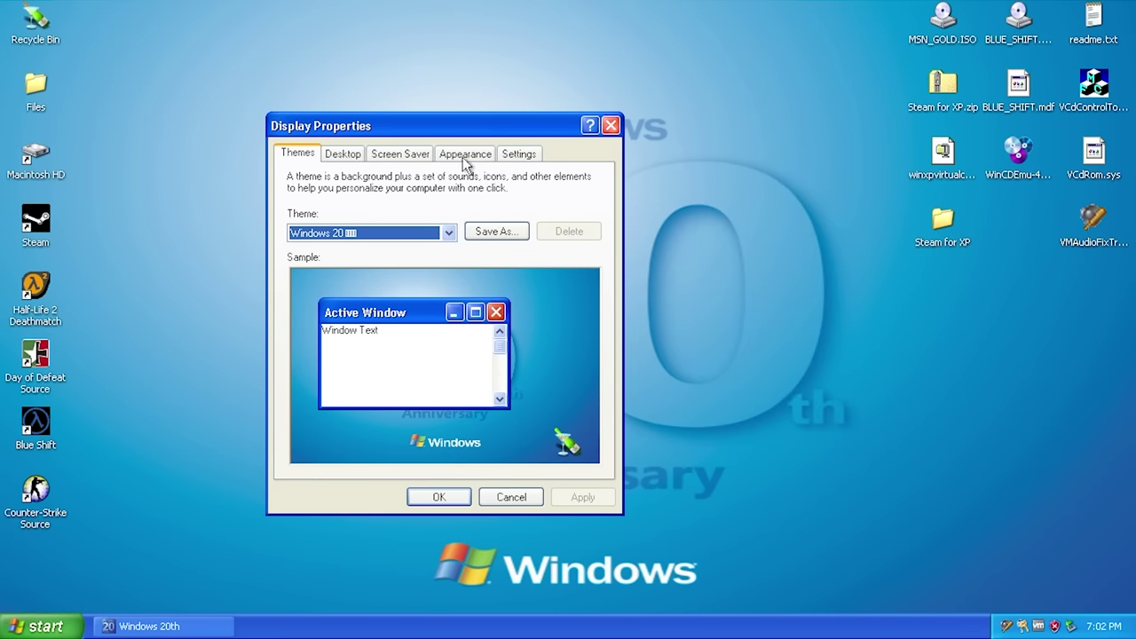
Step: Examine the Windows 20 wallpaper and the rest of the background list in the desktop settings
click(346, 157)
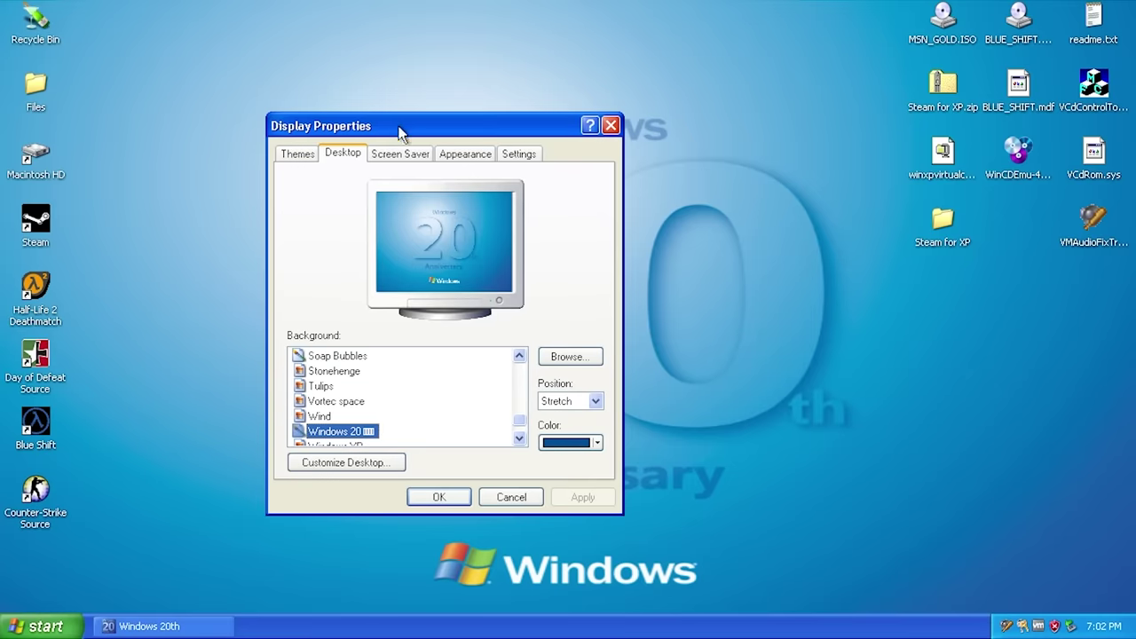
drag(399, 133, 455, 116)
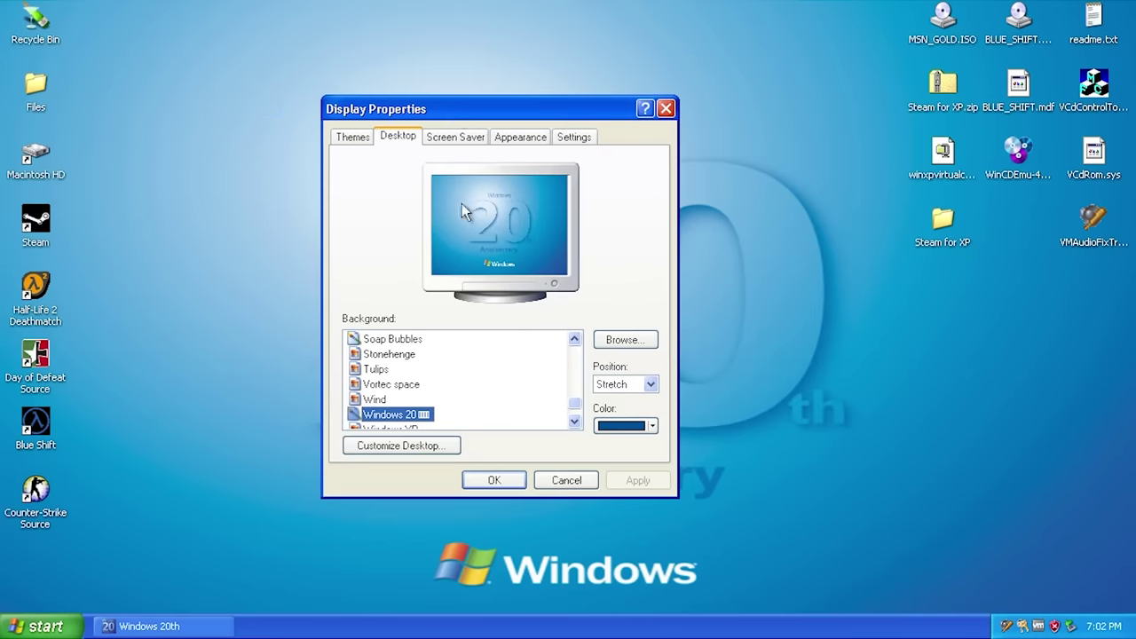
click(575, 422)
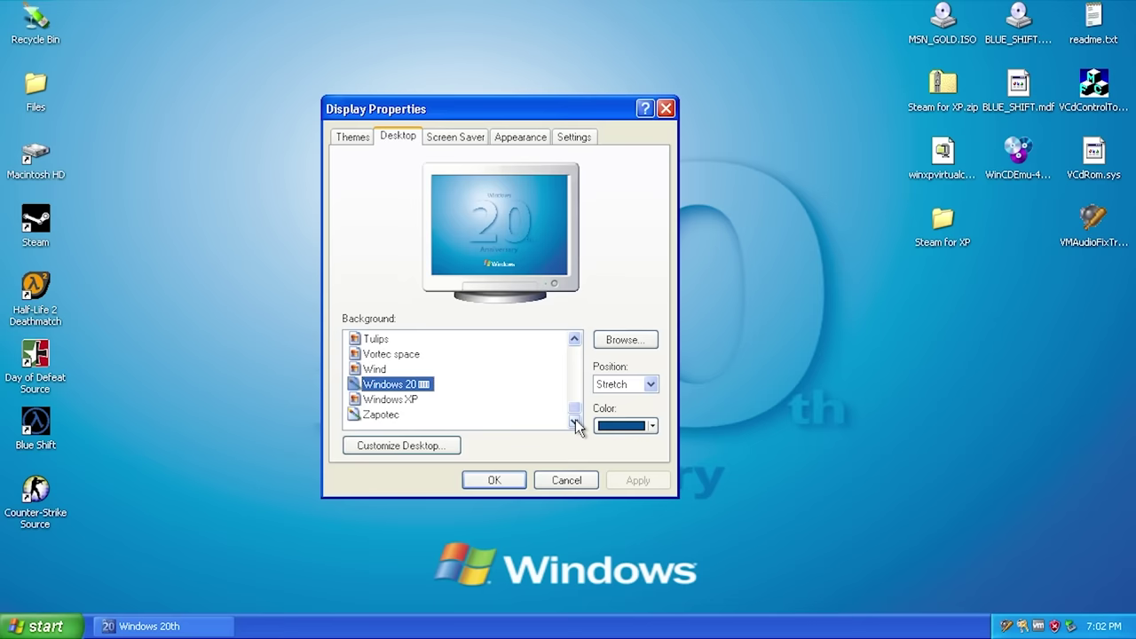
Step: Try to preview the Windows 20th Anniversary screen saver and dismiss the message box
click(456, 138)
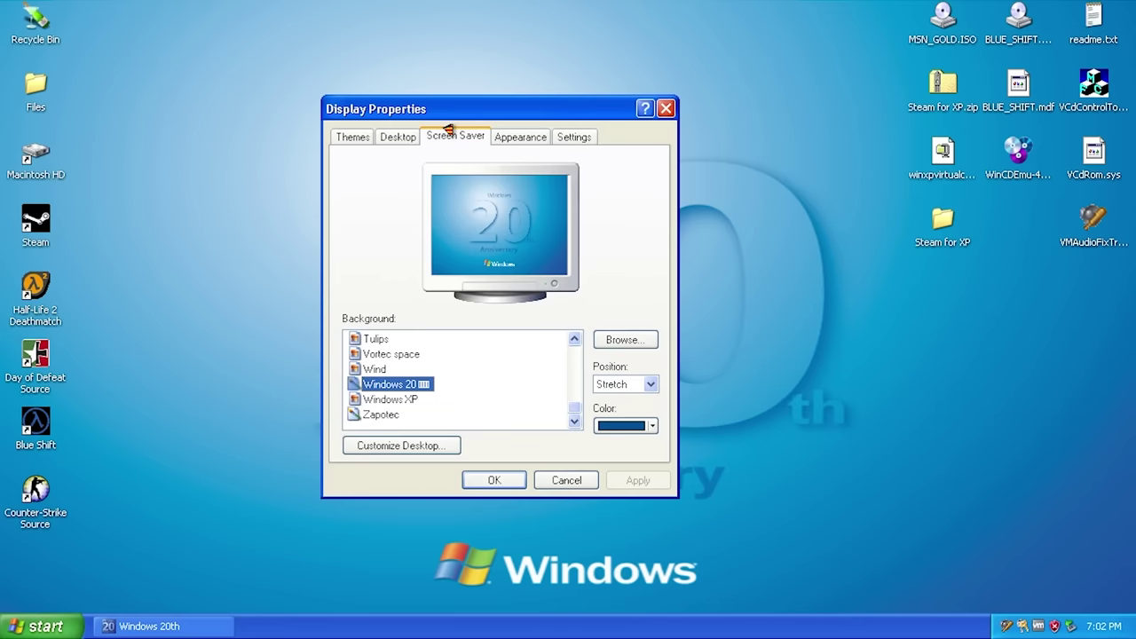
click(496, 334)
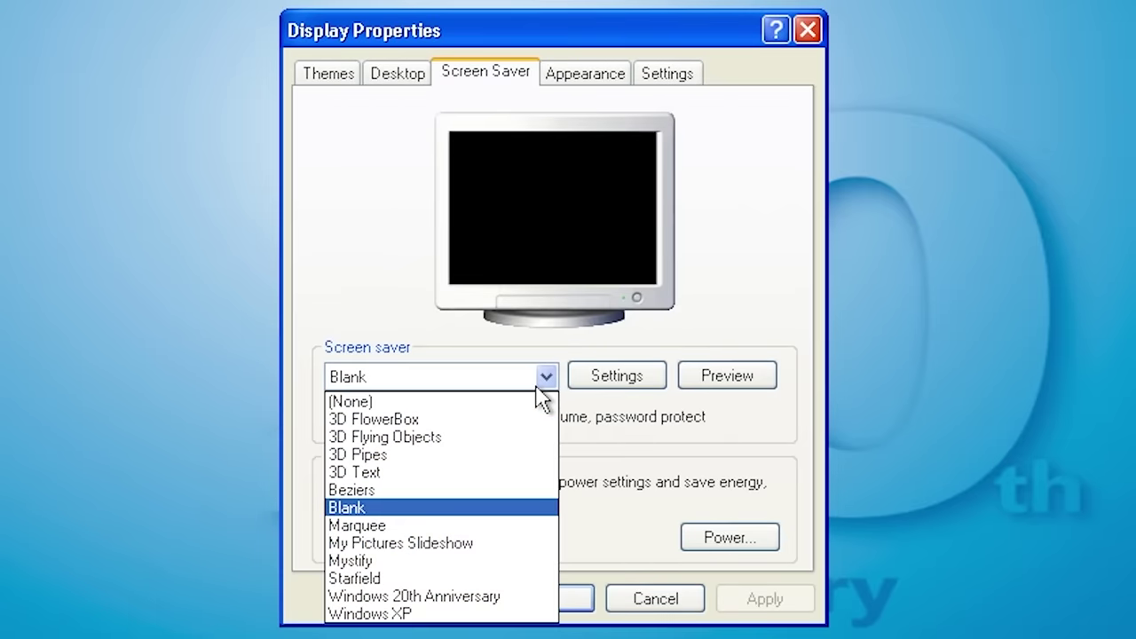
click(435, 597)
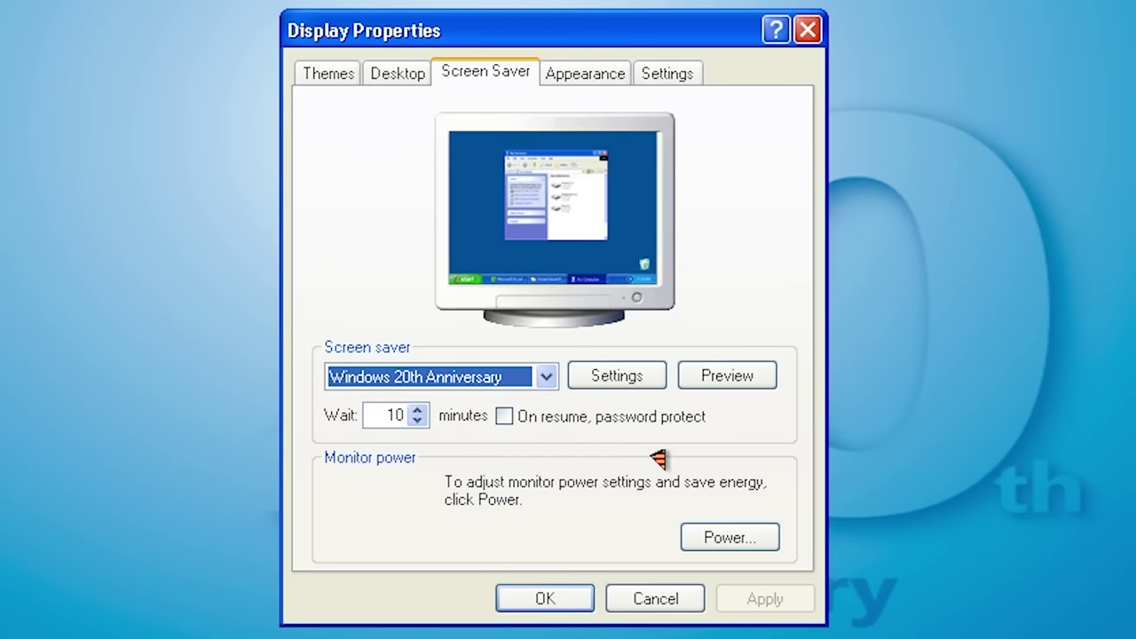
click(726, 378)
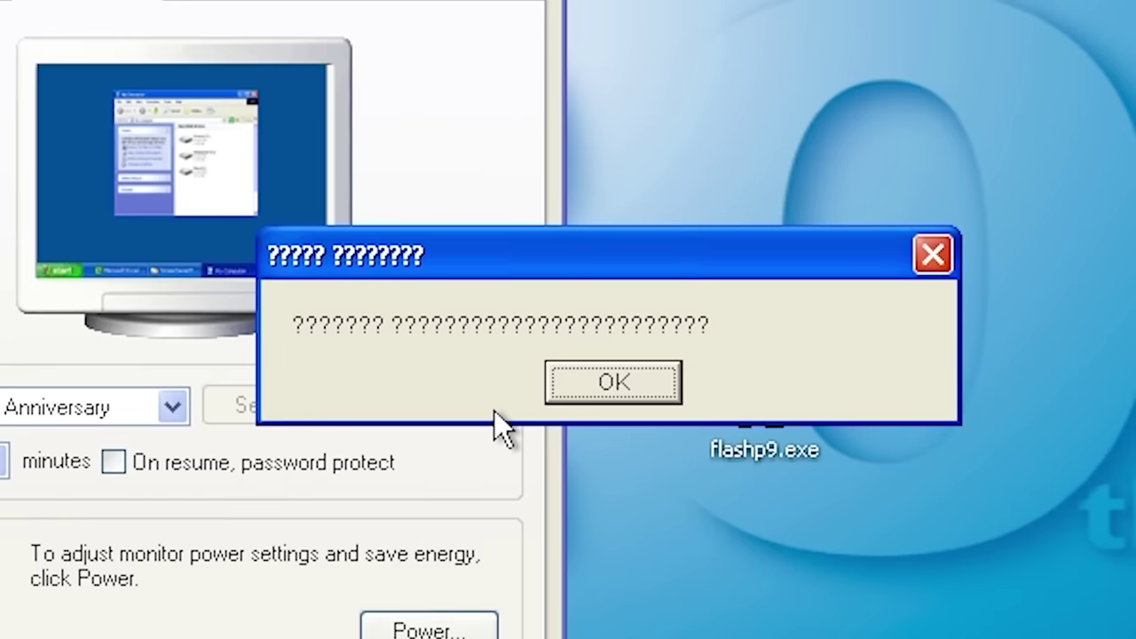
key(Return)
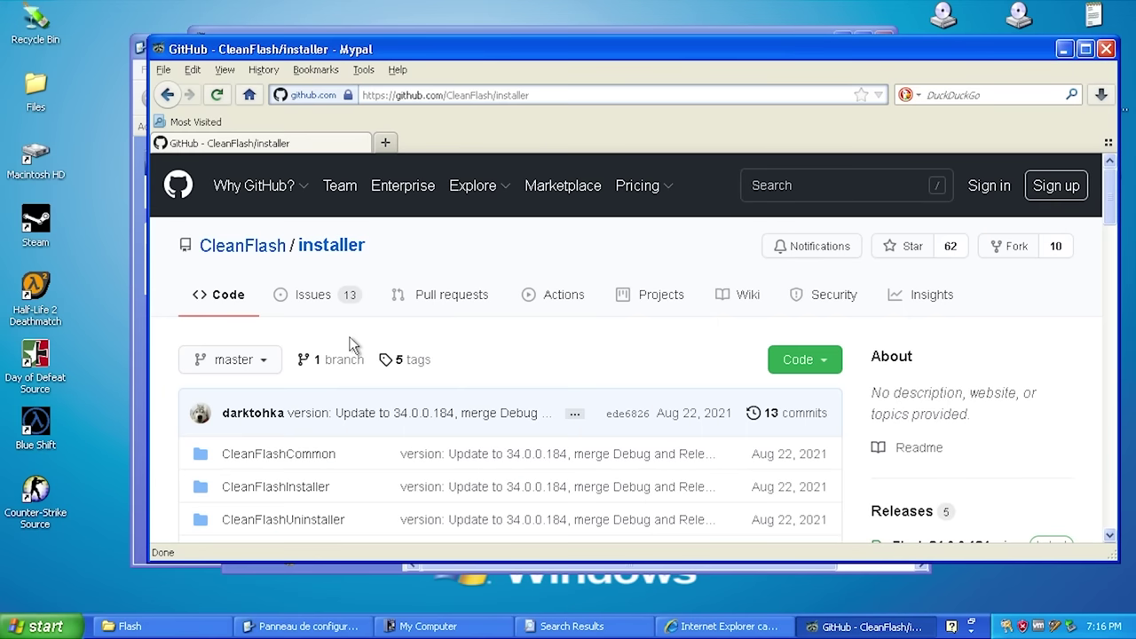
Step: Download and launch CleanFlash_34.0.0.184_Installer.exe from the CleanFlash GitHub release page, dismissing the .NET Framework error
drag(456, 61, 425, 56)
scroll(1074, 202, down, 10)
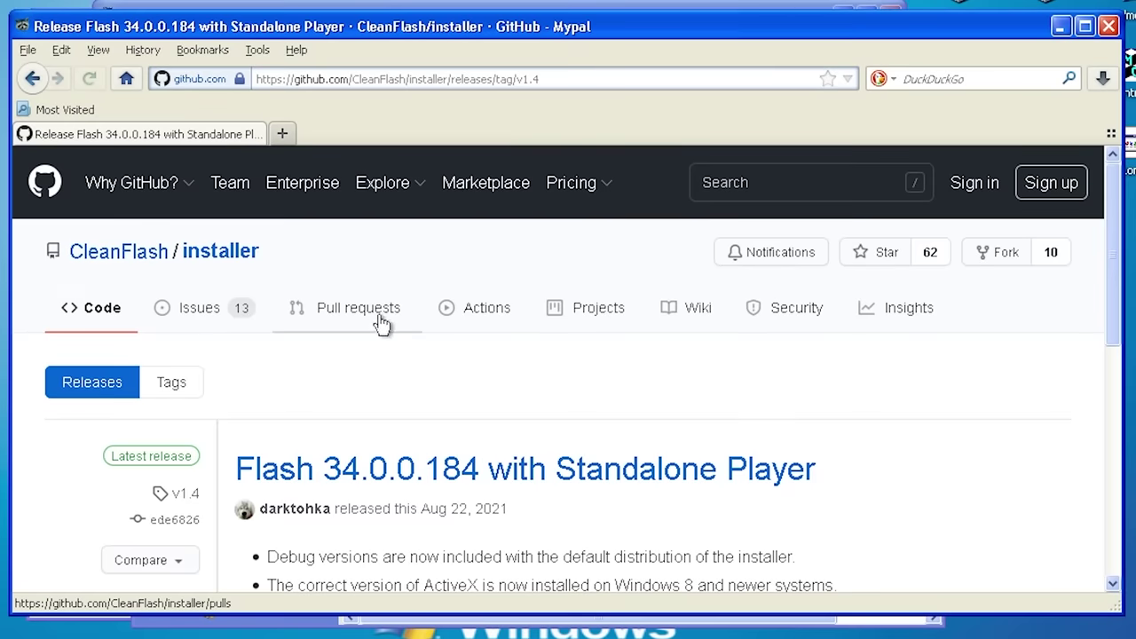
scroll(384, 338, down, 5)
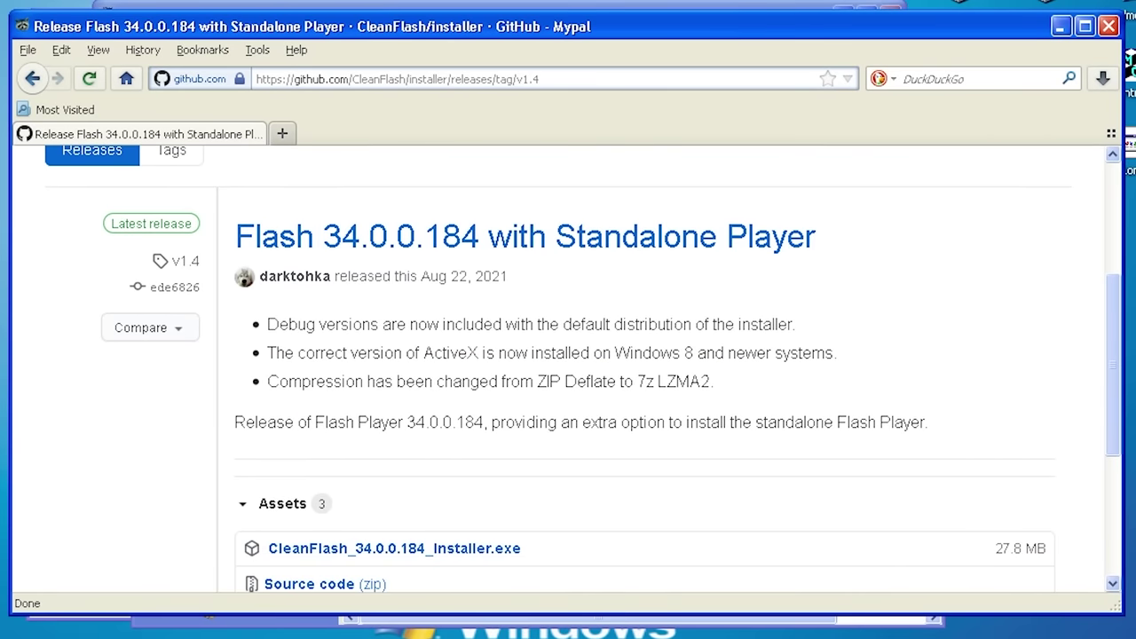
scroll(540, 436, down, 3)
click(538, 434)
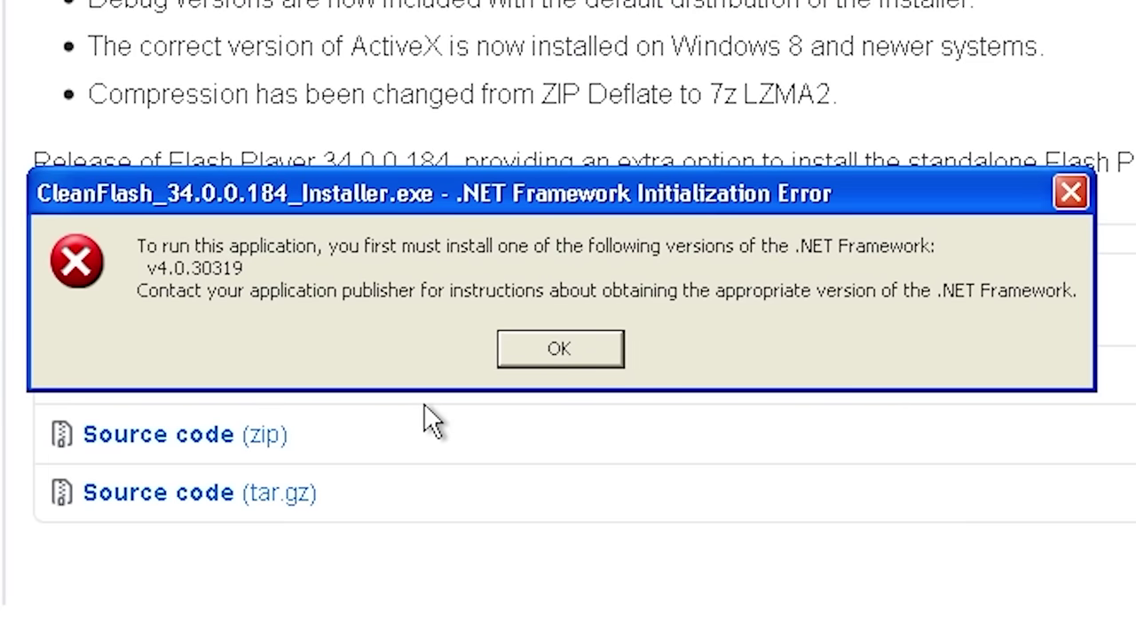
click(567, 341)
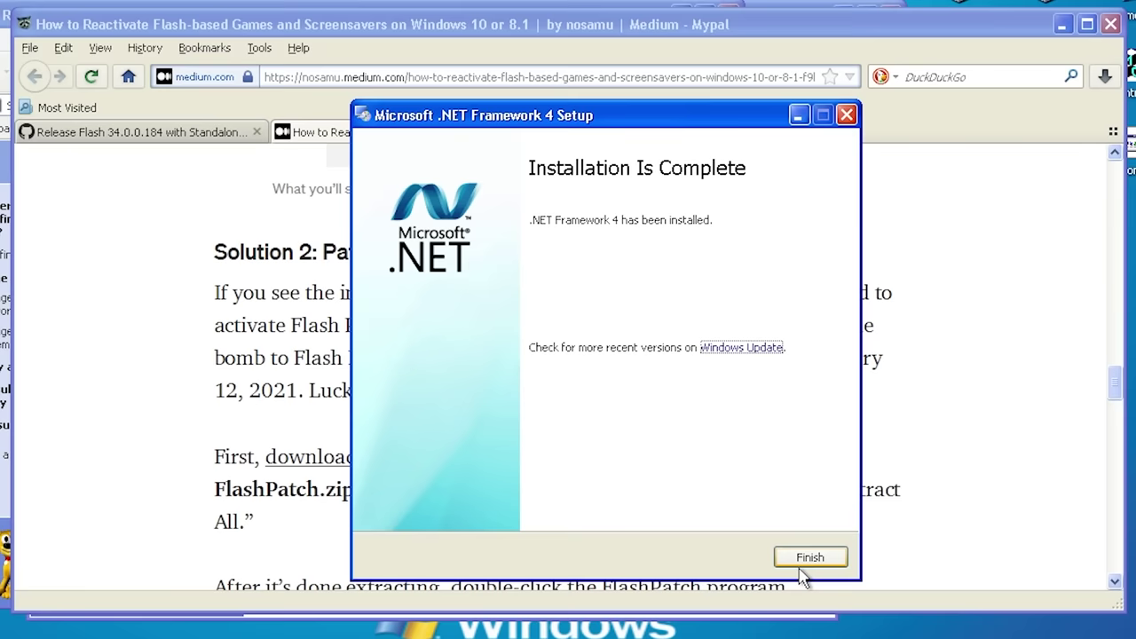
Step: Finish the Microsoft .NET Framework 4 setup, minimize the browser and search results, and move the My Computer window aside
click(804, 558)
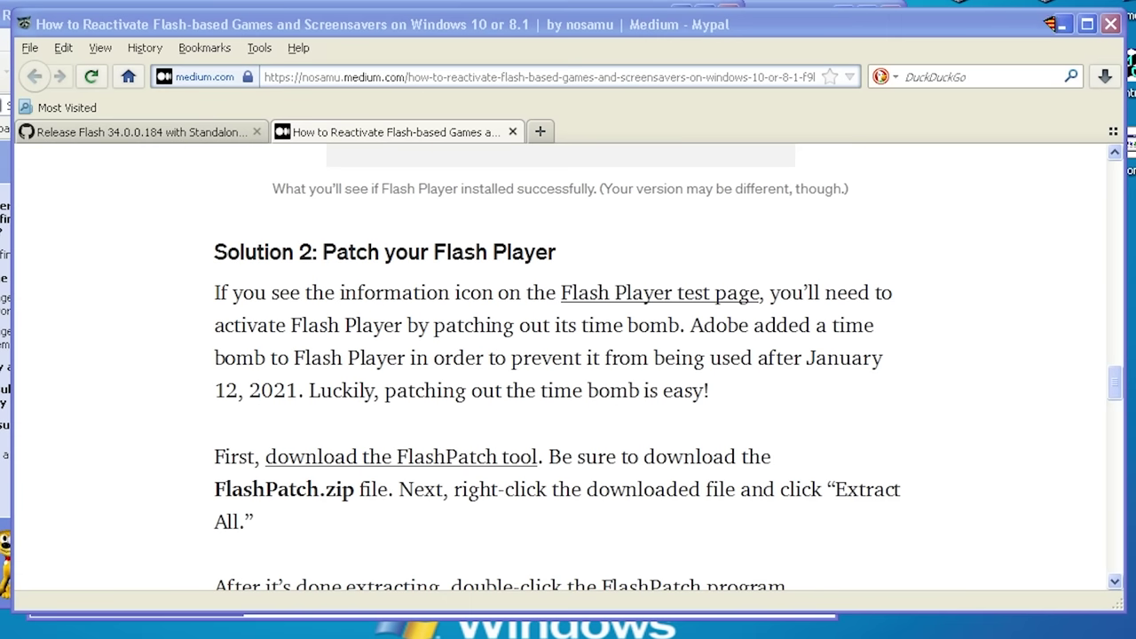
click(1065, 25)
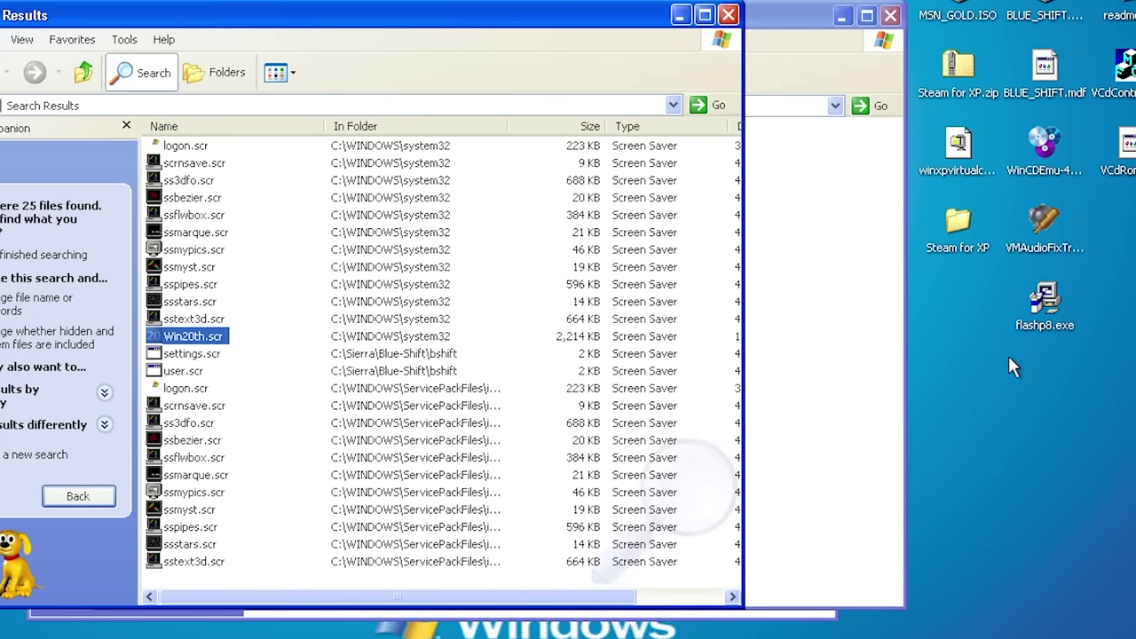
click(680, 16)
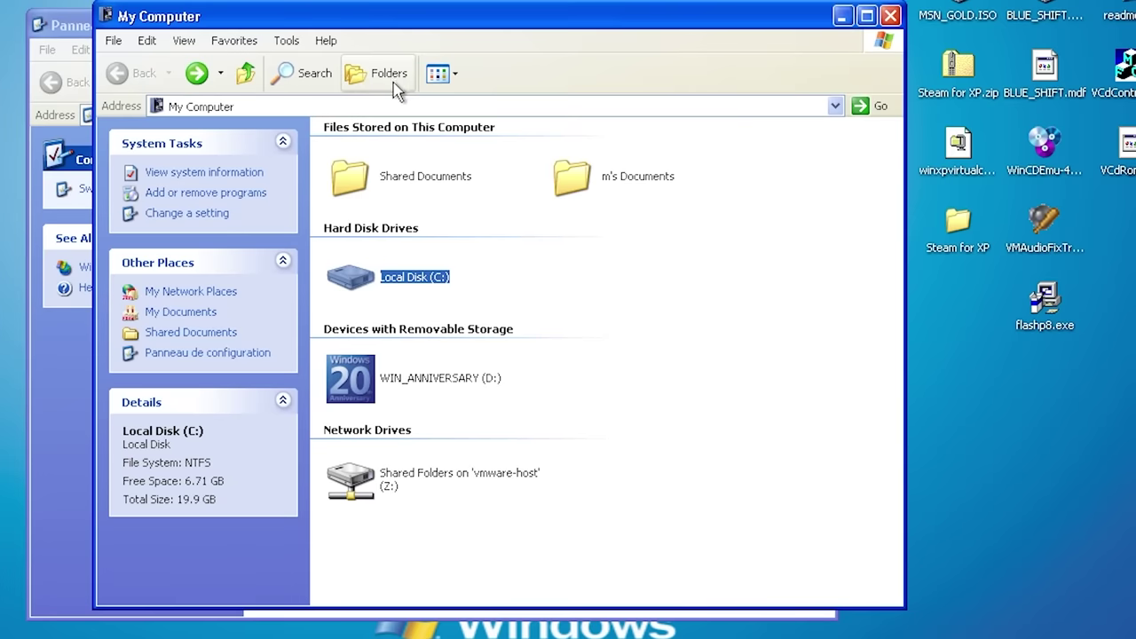
drag(364, 28, 473, 355)
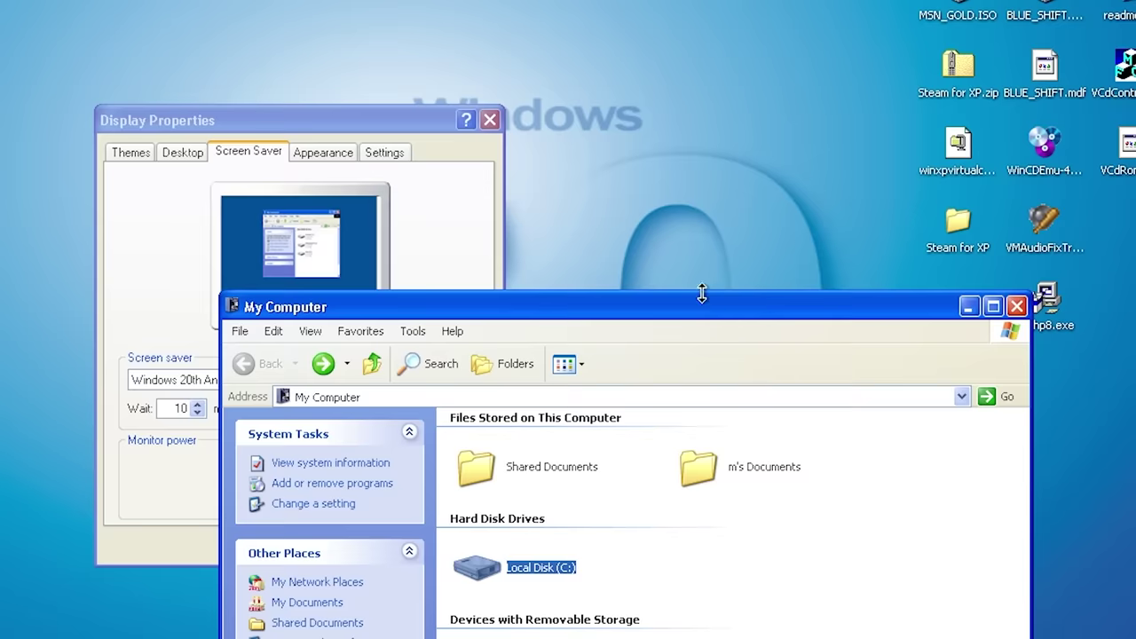
drag(702, 294, 540, 81)
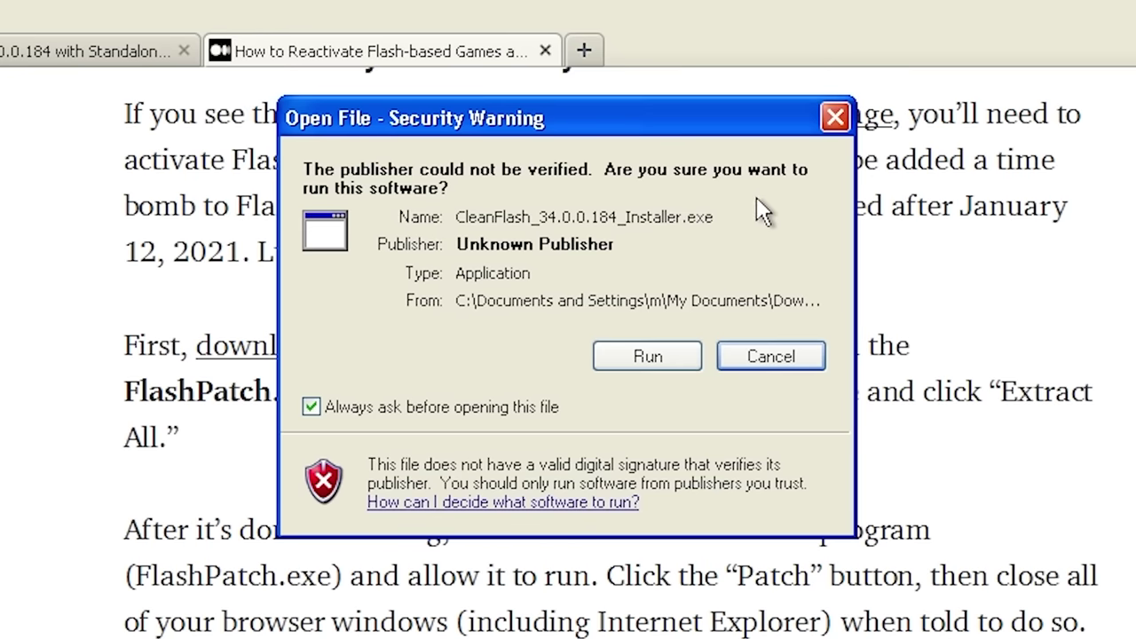
Step: Install Clean Flash Player 34.0.0.184 with all browser plugins, the standalone player and its shortcuts, without the debug version, and quit the installer
click(654, 363)
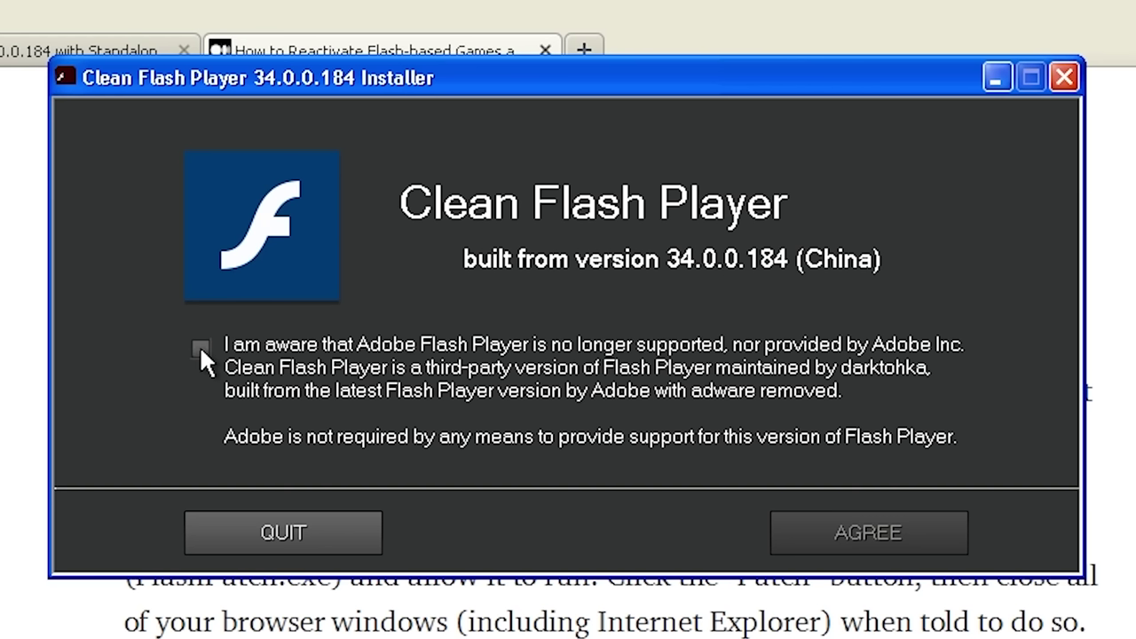
click(200, 348)
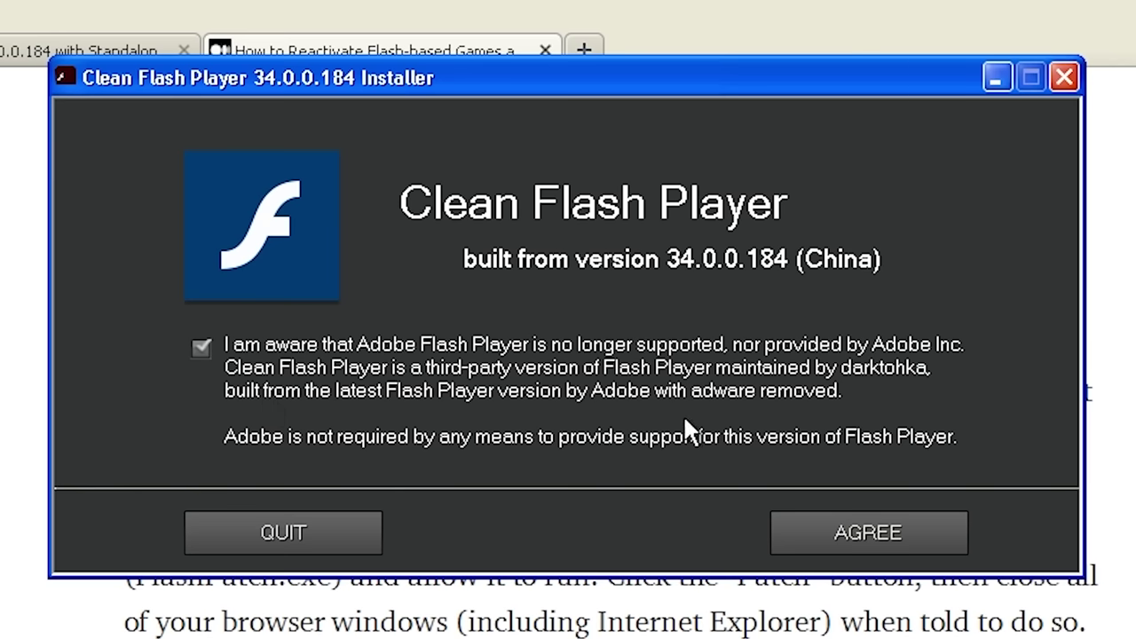
click(870, 532)
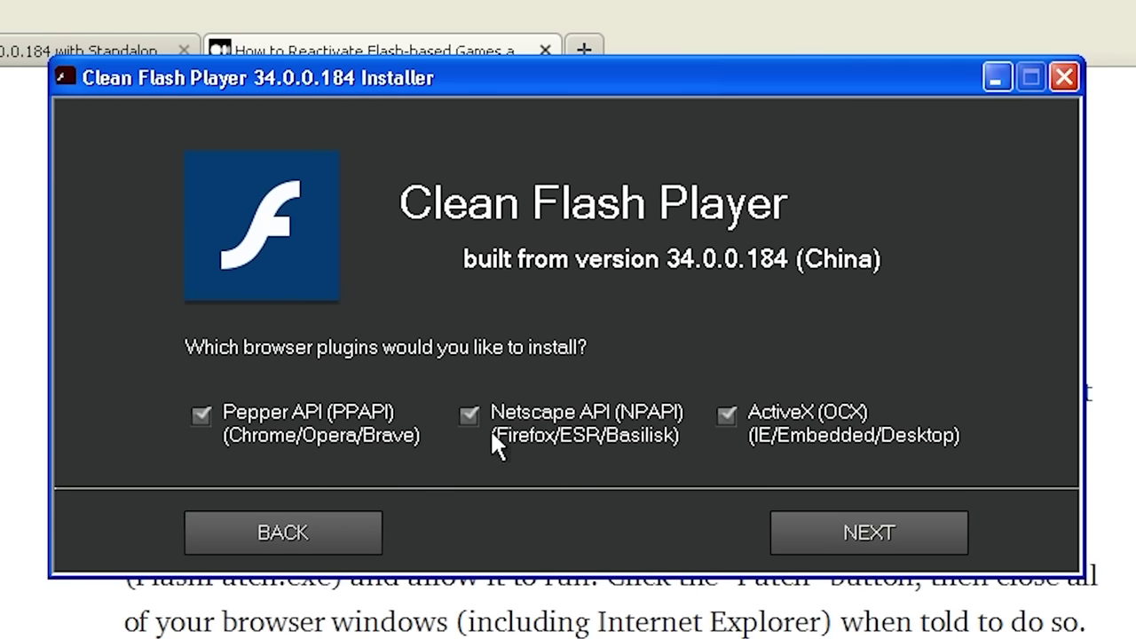
click(870, 532)
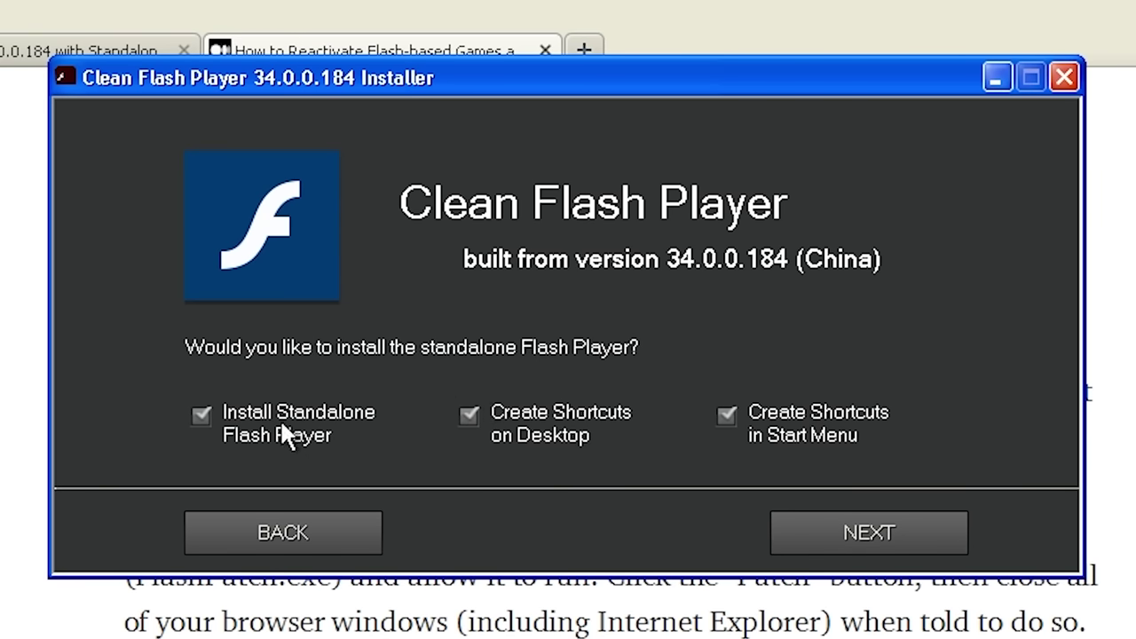
click(904, 533)
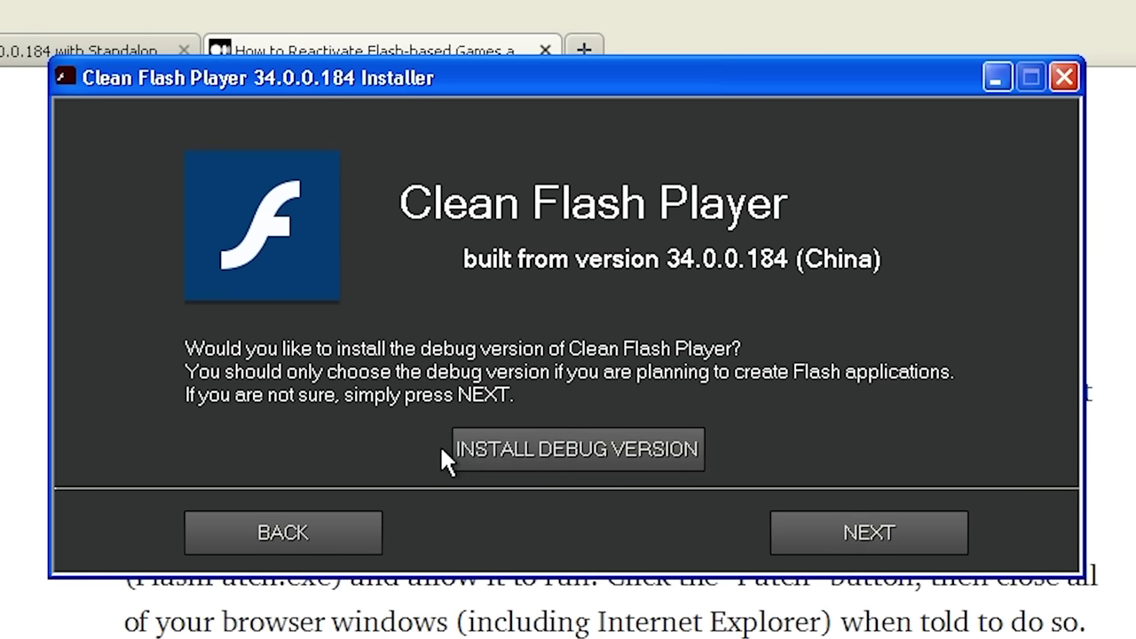
click(835, 531)
click(883, 533)
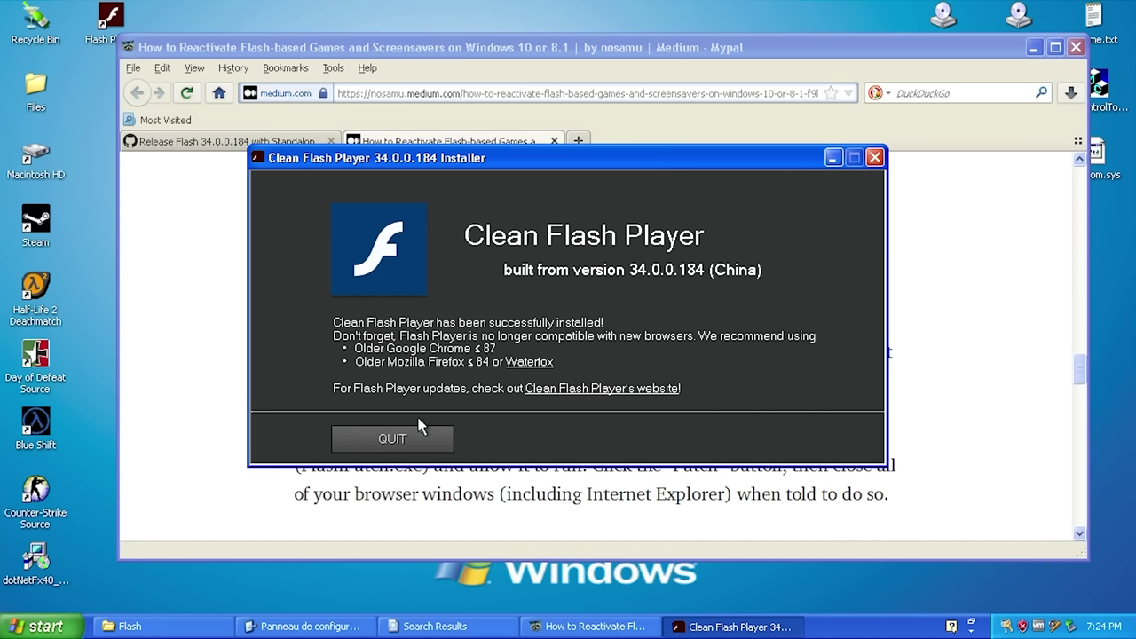
click(410, 438)
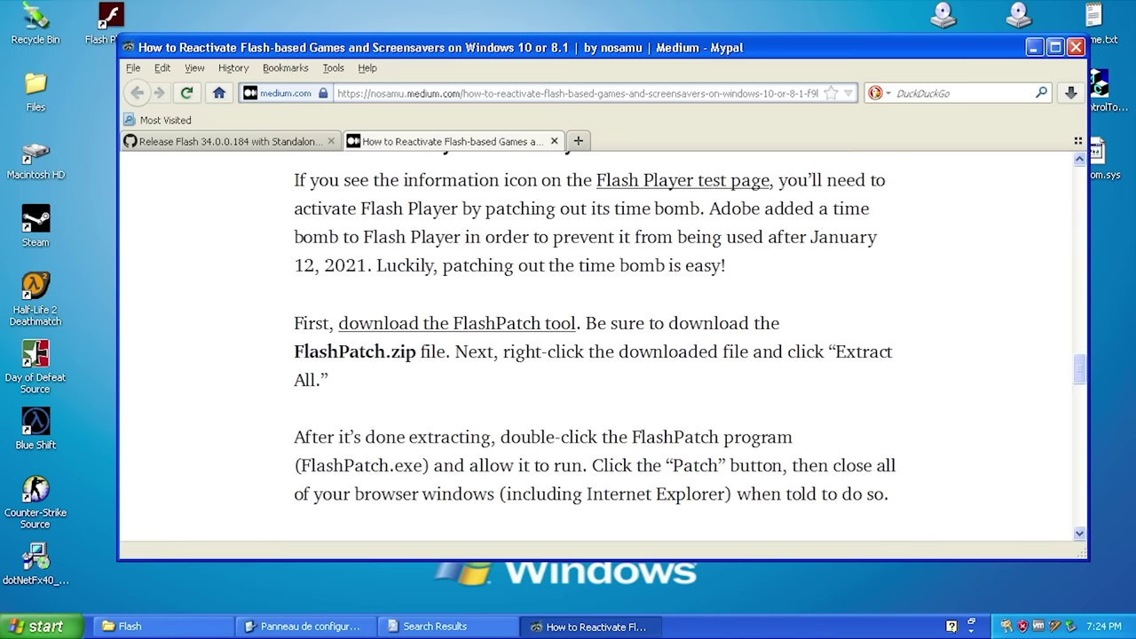
Step: Minimize the browser and open the screen saver settings in the desktop's Display Properties
click(1034, 47)
right_click(436, 238)
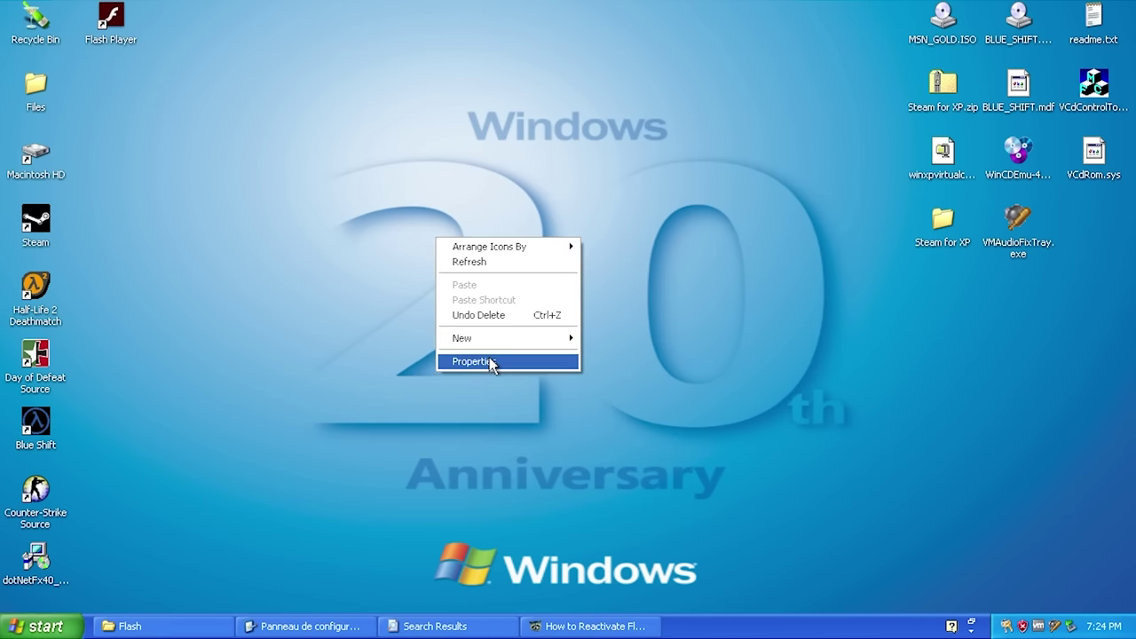
click(489, 357)
click(229, 168)
drag(227, 140, 306, 132)
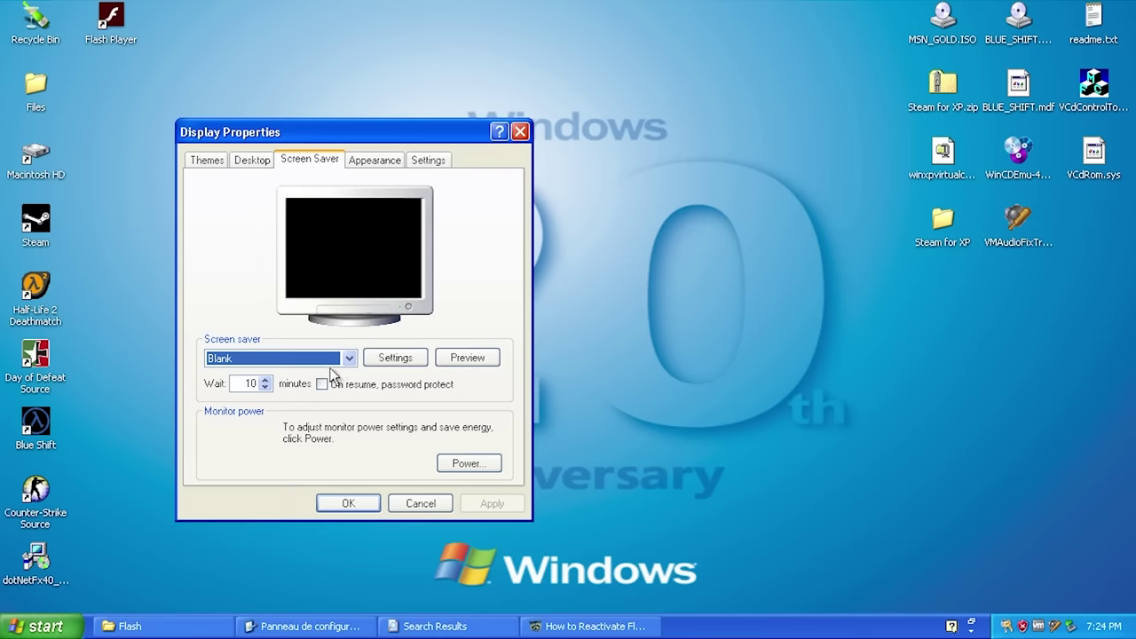